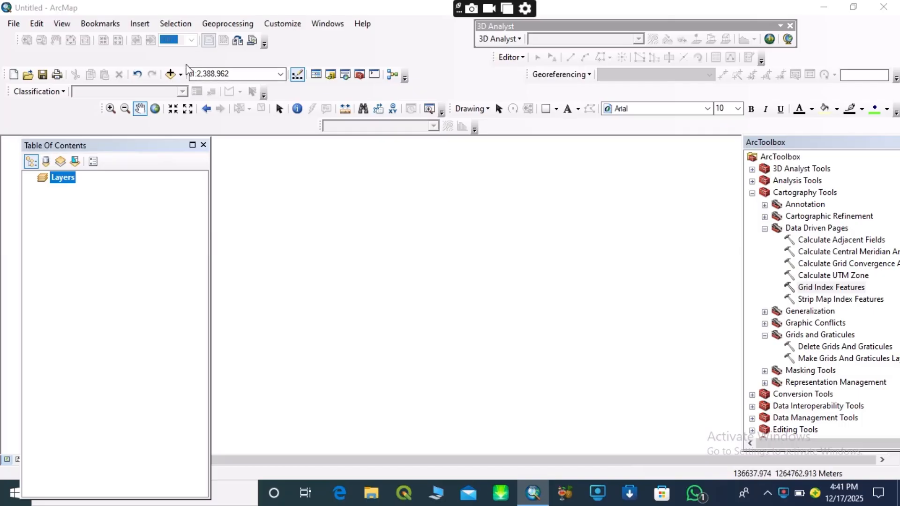
# Add the KADUNA.shp shapefile from the Arcgis folder to the map.
pyautogui.click(181, 75)
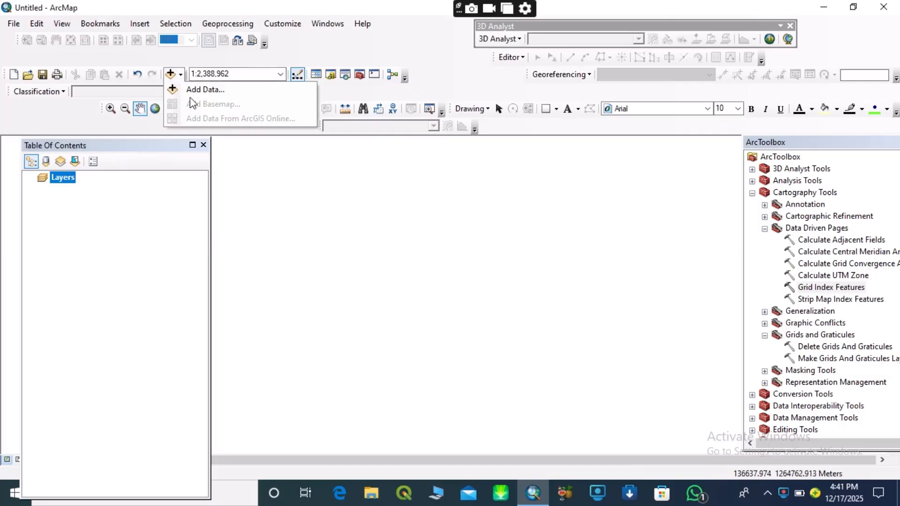
pyautogui.click(199, 90)
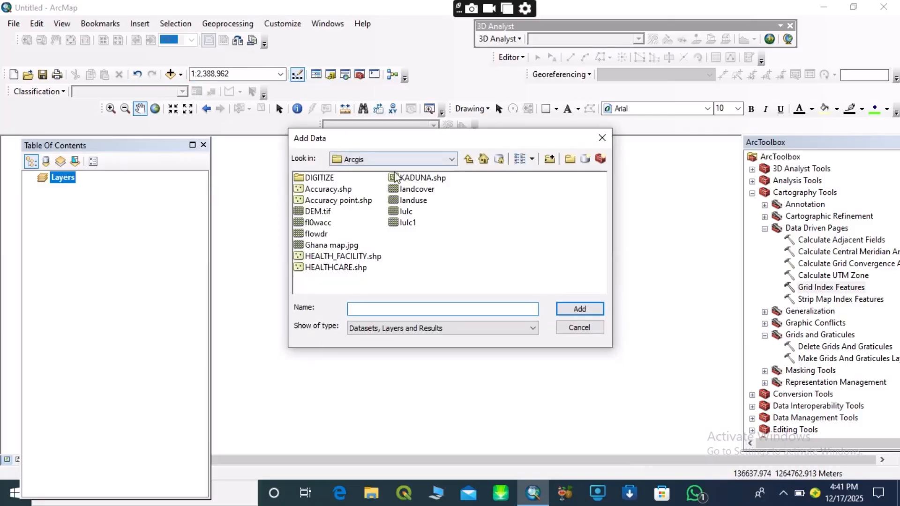
pyautogui.click(419, 180)
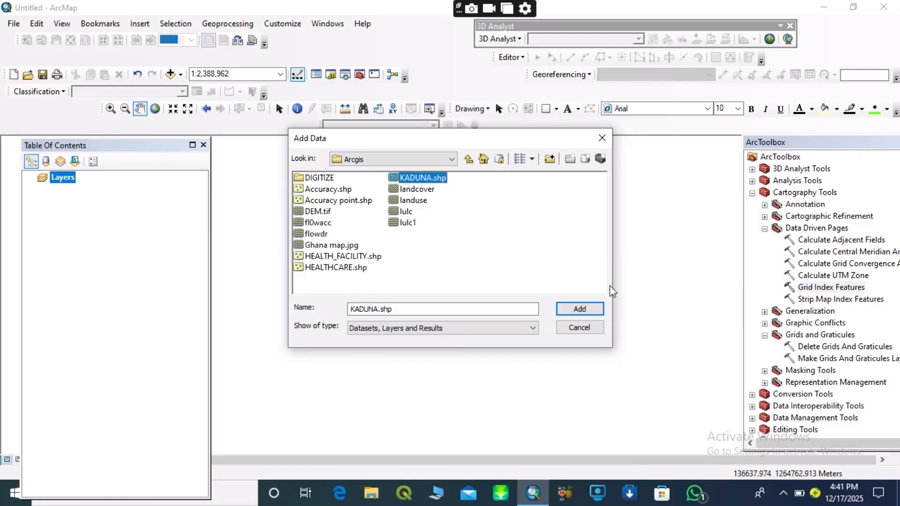
pyautogui.click(590, 308)
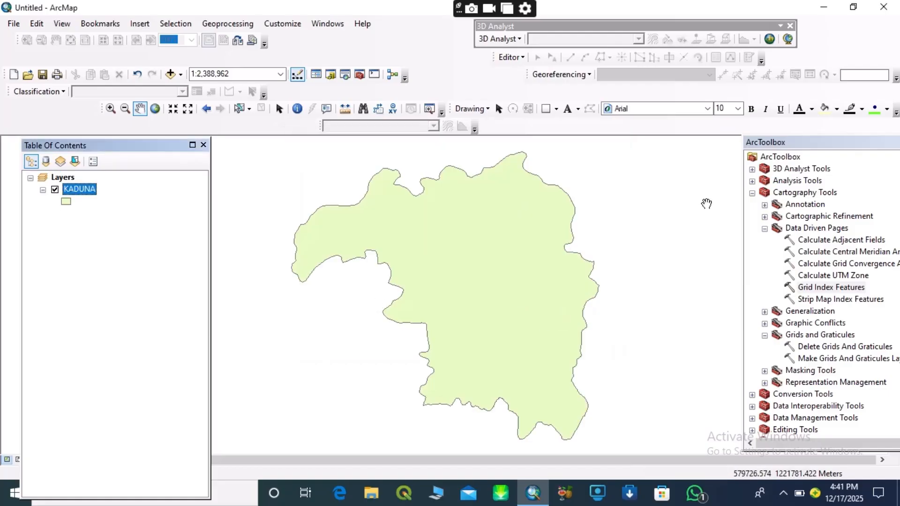
# Open the Grid Index Features tool from the Data Driven Pages toolset of the Cartography Tools.
pyautogui.click(753, 193)
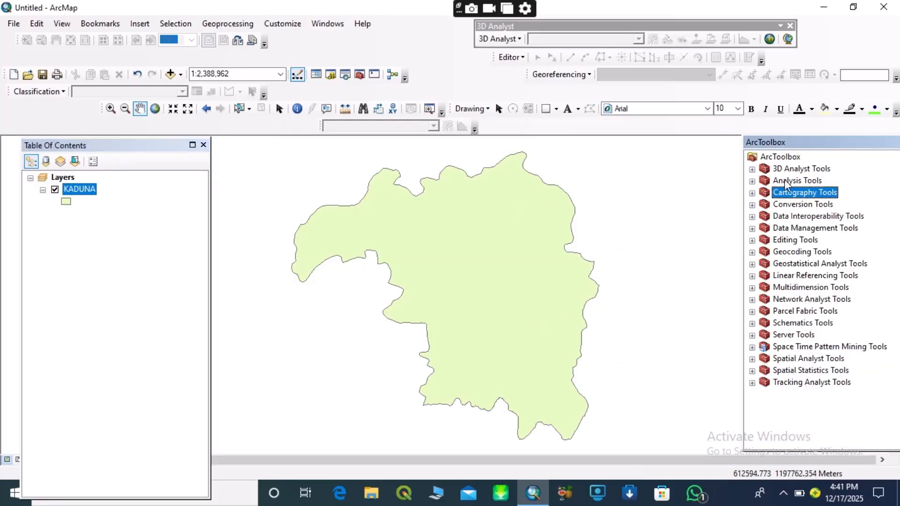
pyautogui.click(752, 193)
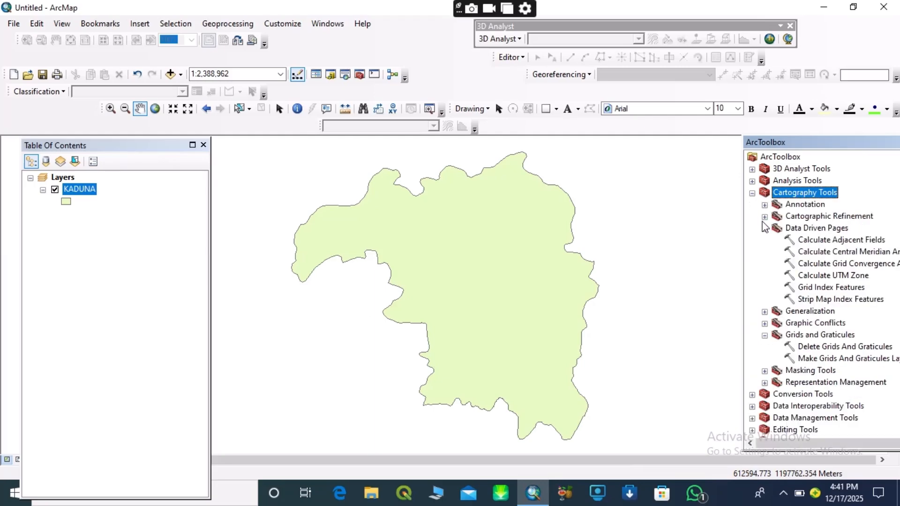
pyautogui.click(765, 229)
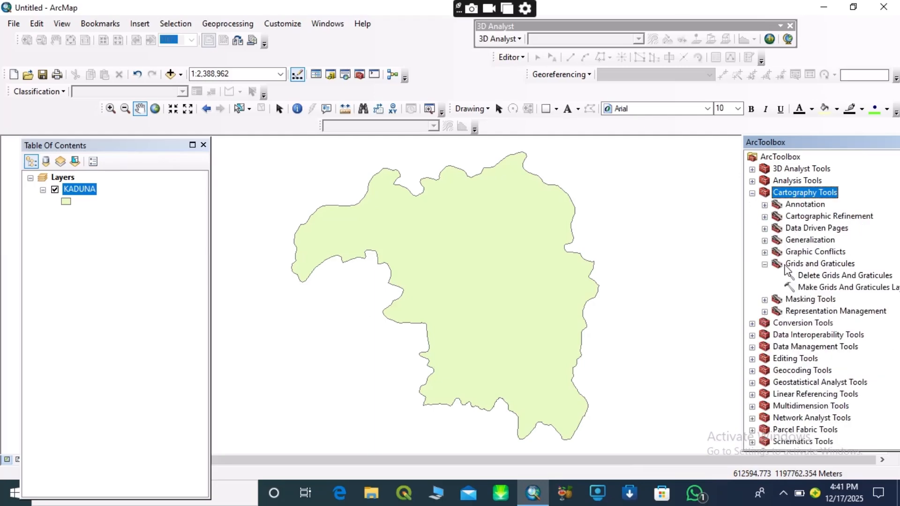
pyautogui.click(765, 264)
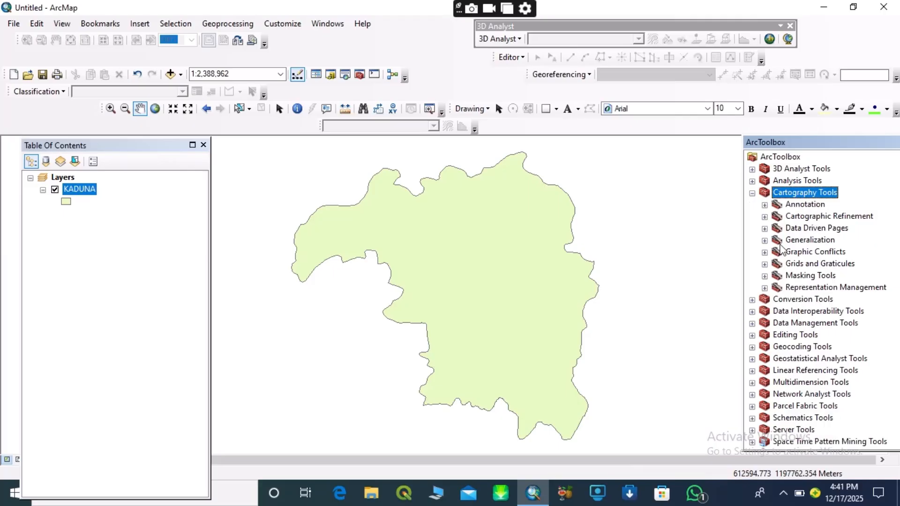
pyautogui.click(765, 229)
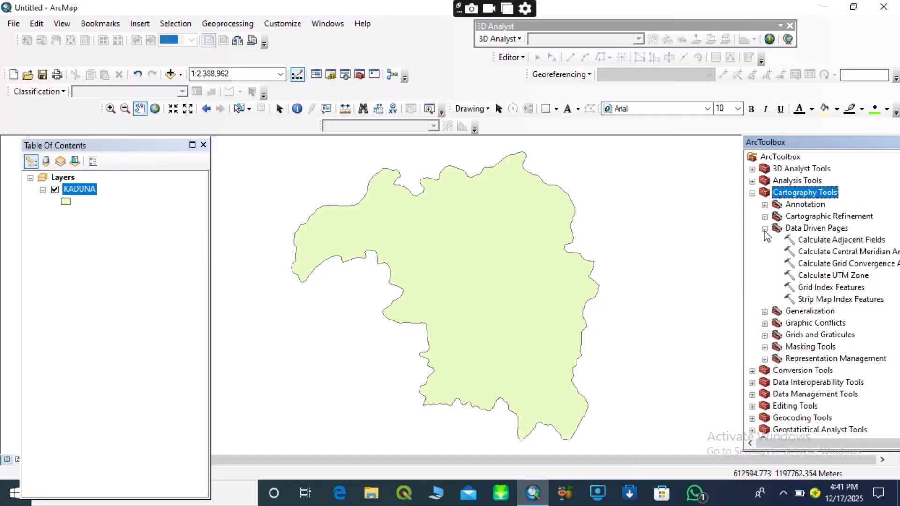
pyautogui.doubleClick(816, 288)
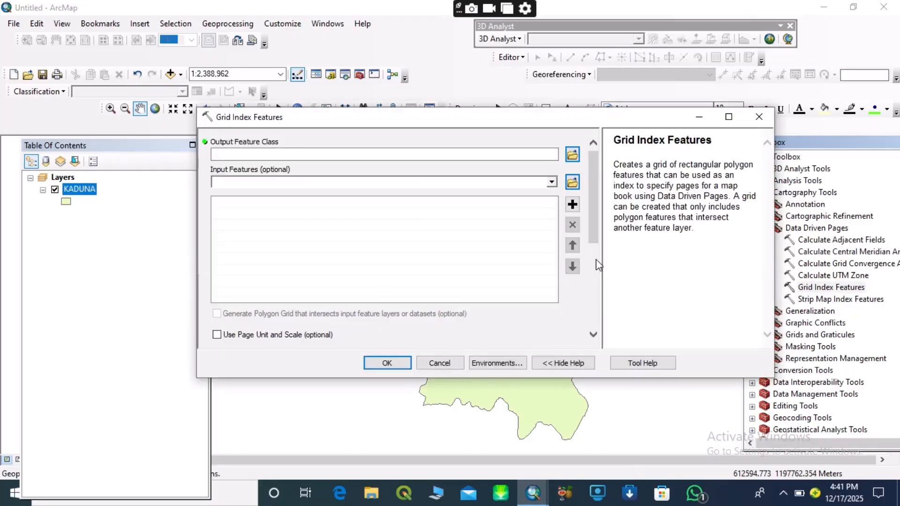
# Name the output feature class GRID in the Drainage Frq folder and add KADUNA as the input feature.
pyautogui.click(573, 156)
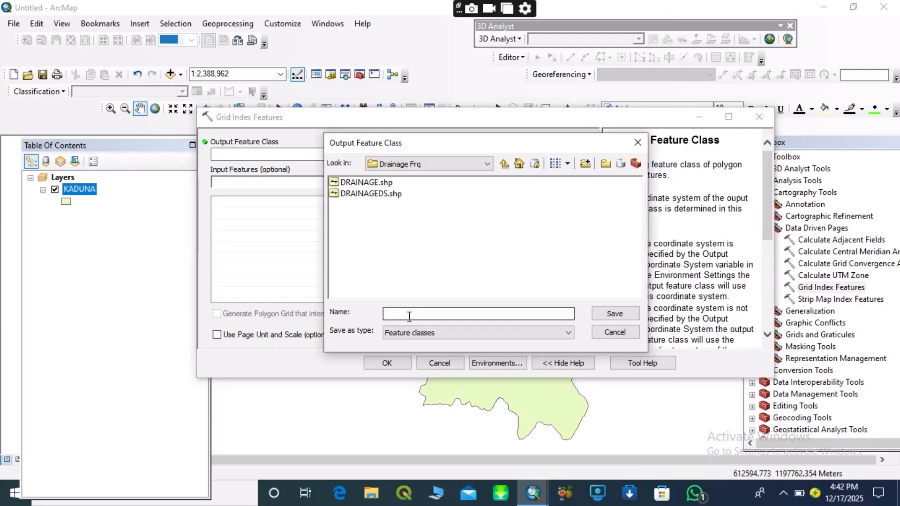
pyautogui.write('g')
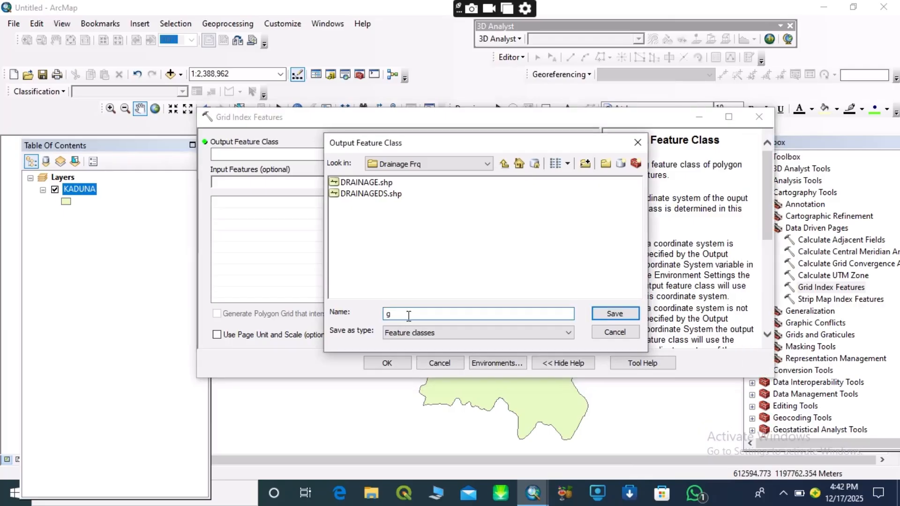
pyautogui.press('BackSpace')
pyautogui.write('GRID')
pyautogui.click(600, 314)
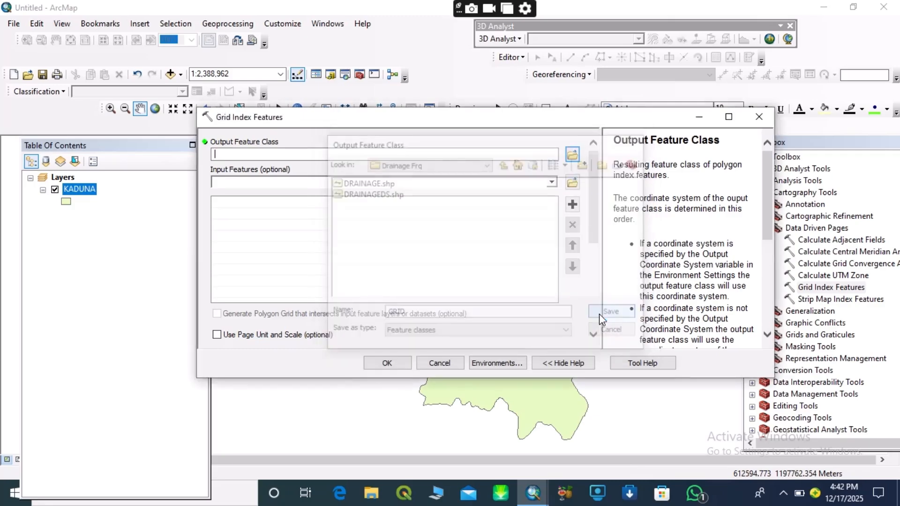
pyautogui.click(552, 182)
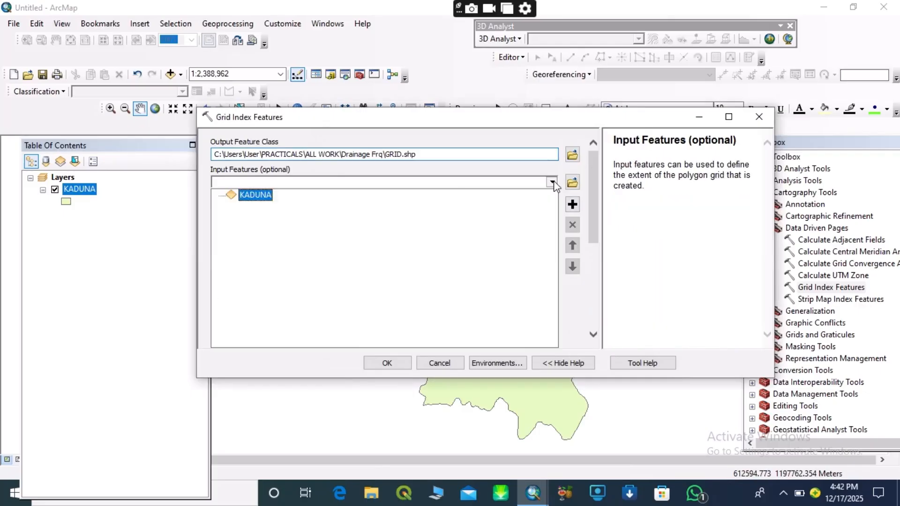
pyautogui.click(257, 195)
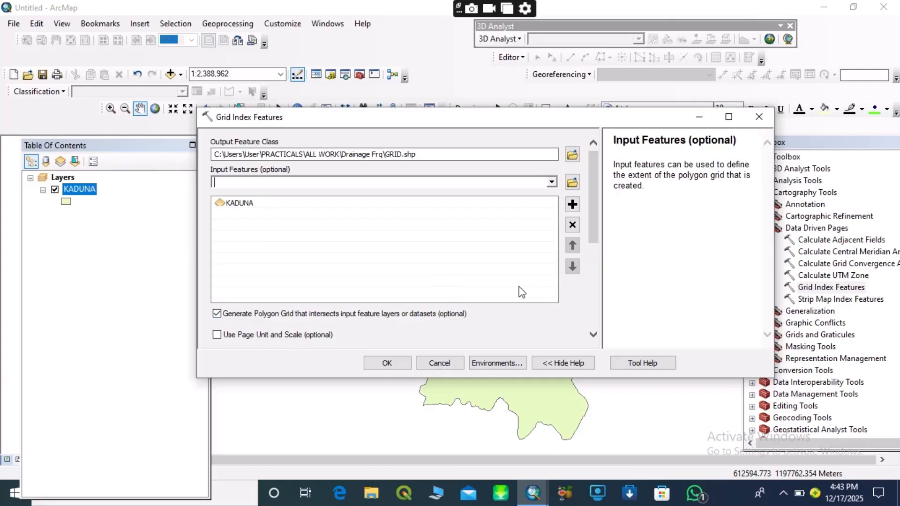
# Change the grid polygon units to Kilometers and set both the polygon width and height to 2.
pyautogui.scroll(-2, 583, 322)
pyautogui.scroll(-1, 588, 330)
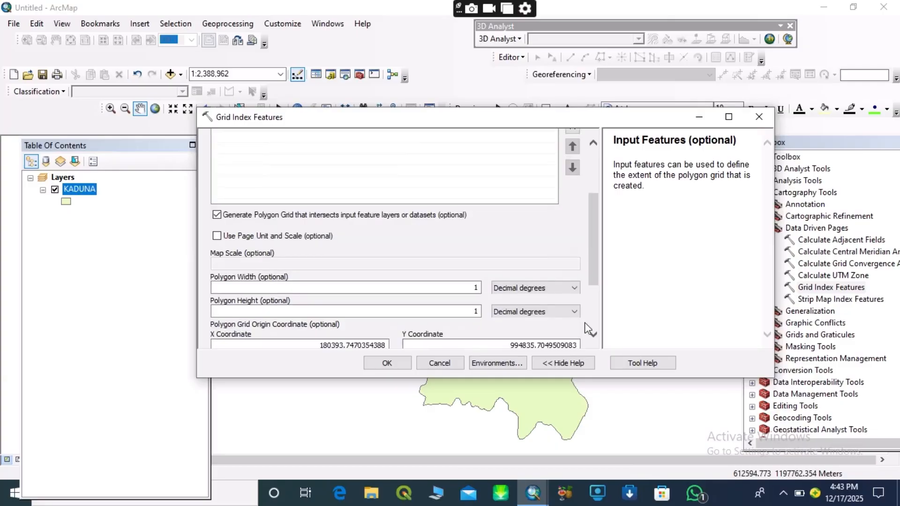
pyautogui.scroll(-1, 586, 329)
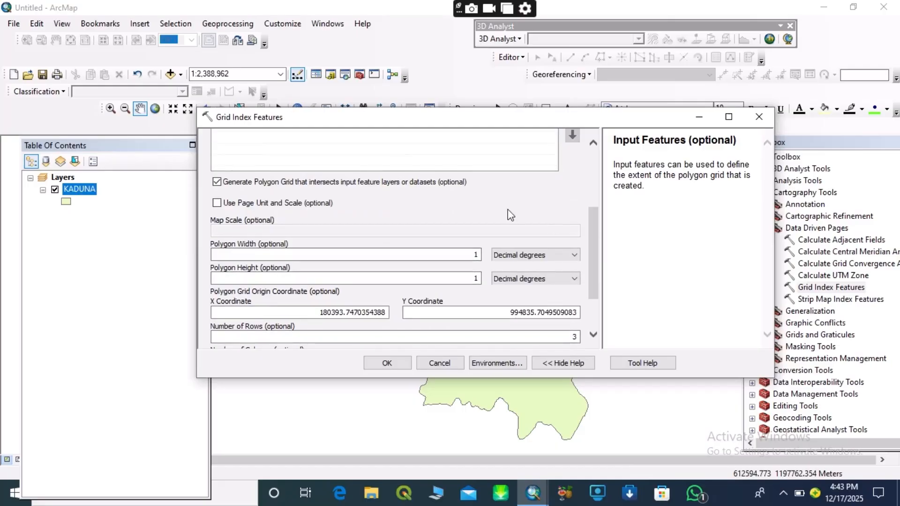
pyautogui.click(593, 142)
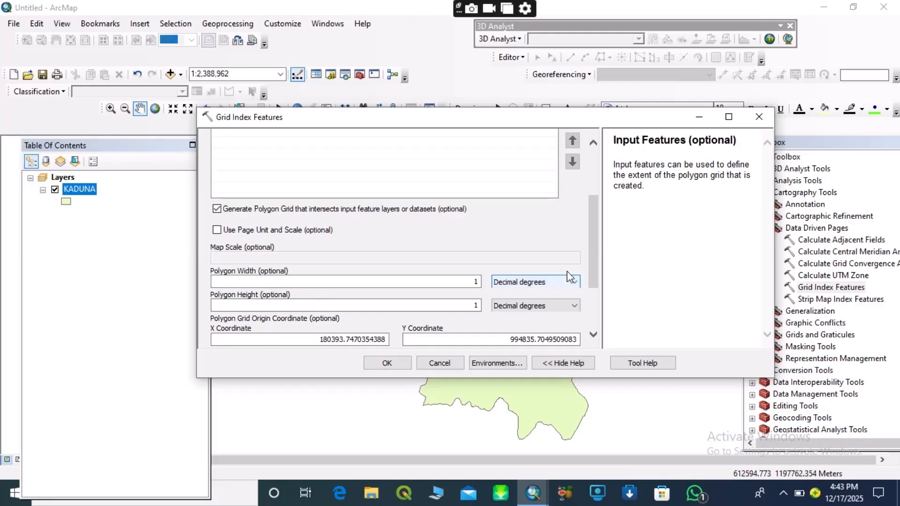
pyautogui.click(576, 283)
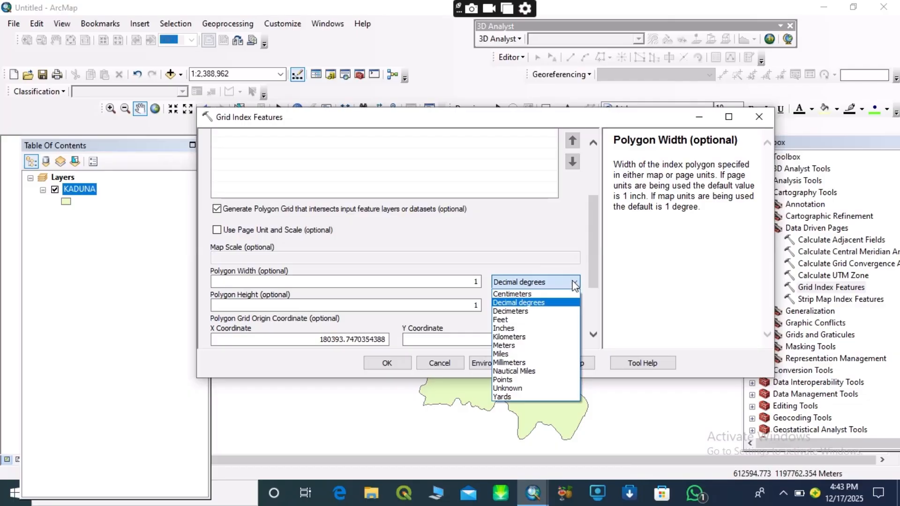
pyautogui.click(514, 337)
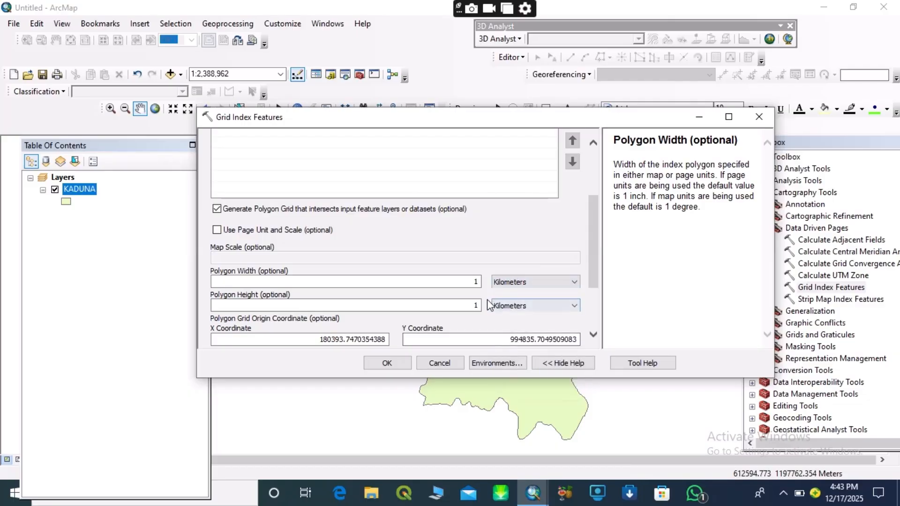
pyautogui.click(478, 281)
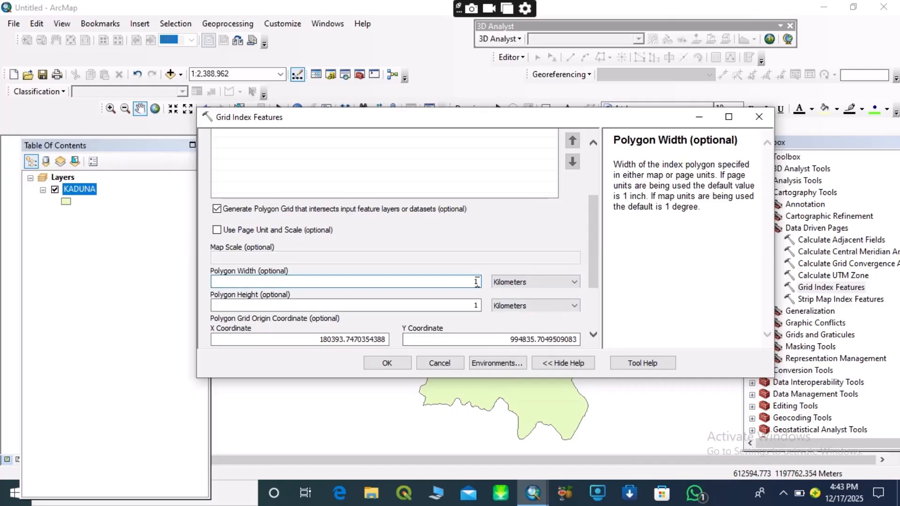
pyautogui.write('2')
pyautogui.click(480, 305)
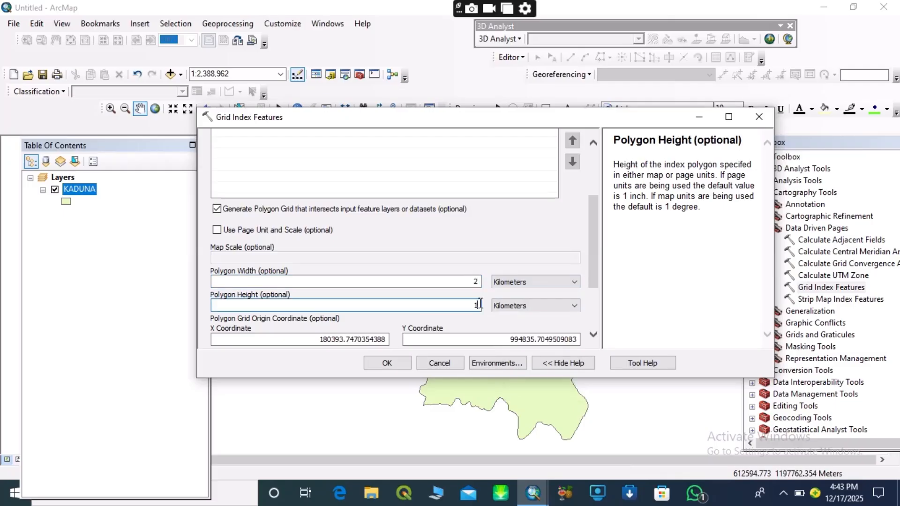
pyautogui.press('BackSpace')
pyautogui.write('2')
# Set the number of rows and the number of columns to 30 each and run the grid tool.
pyautogui.scroll(-4, 375, 301)
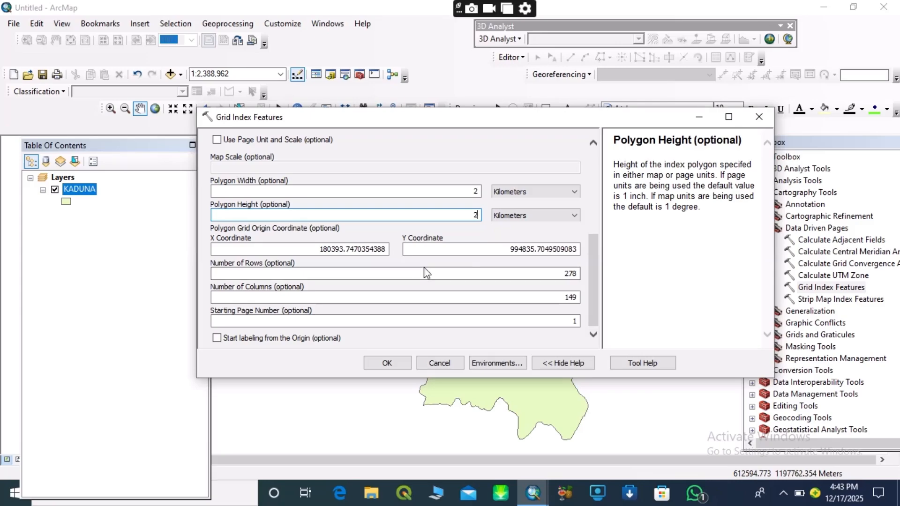
pyautogui.doubleClick(572, 274)
pyautogui.write('20')
pyautogui.press('BackSpace')
pyautogui.press('BackSpace')
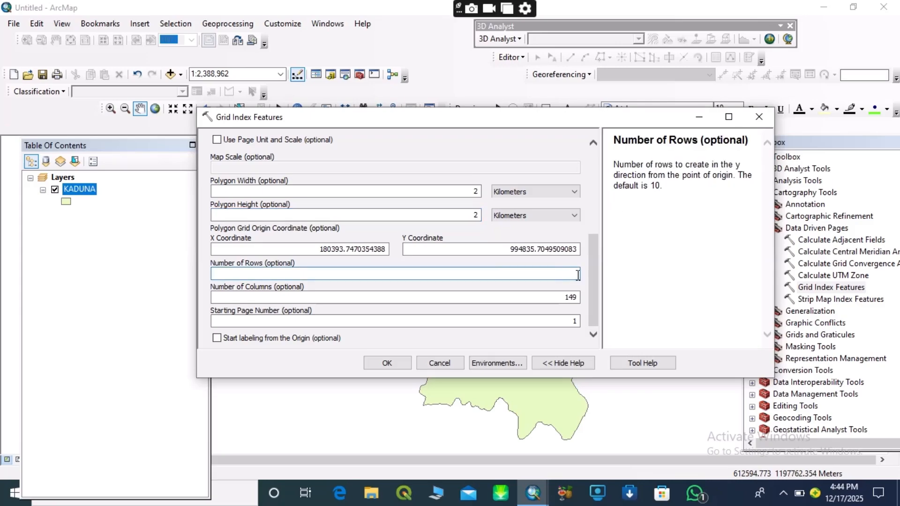
pyautogui.write('30')
pyautogui.click(578, 295)
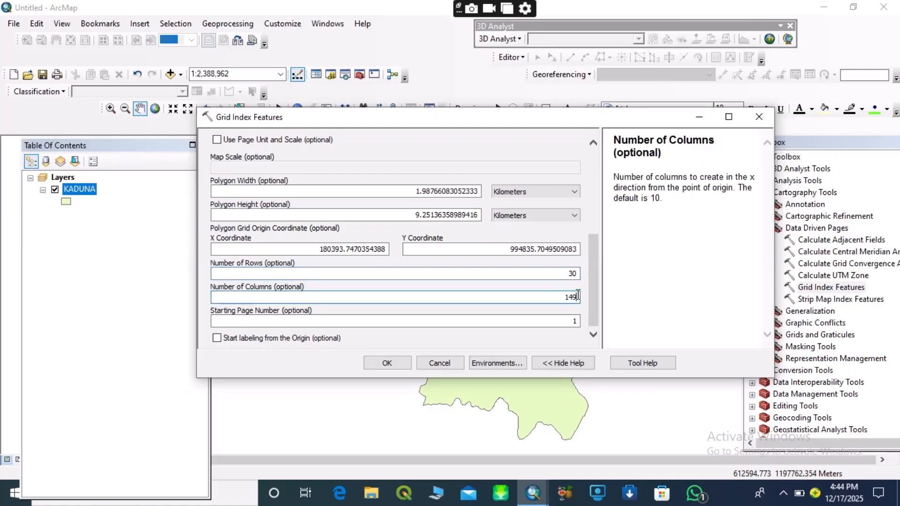
pyautogui.press('BackSpace')
pyautogui.press('BackSpace')
pyautogui.write('30')
pyautogui.click(399, 364)
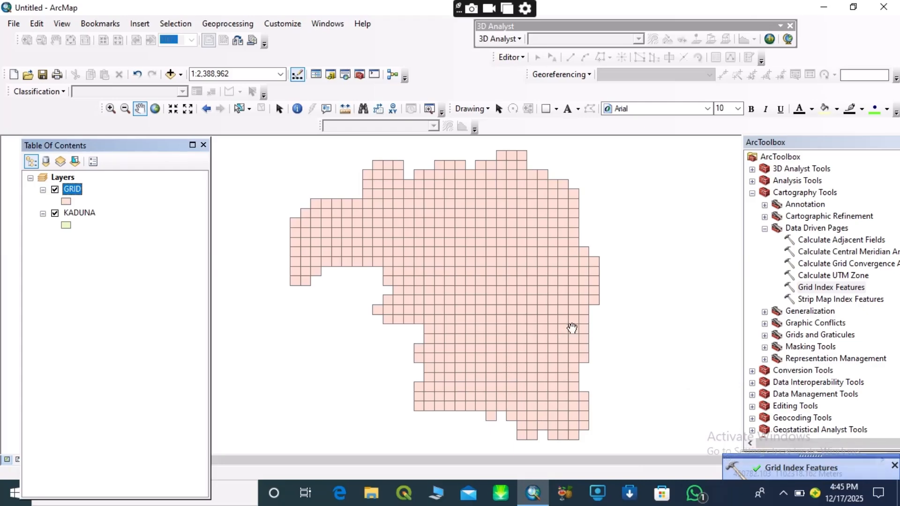
# Close the ArcToolbox window.
pyautogui.moveTo(797, 143); pyautogui.dragTo(772, 131)
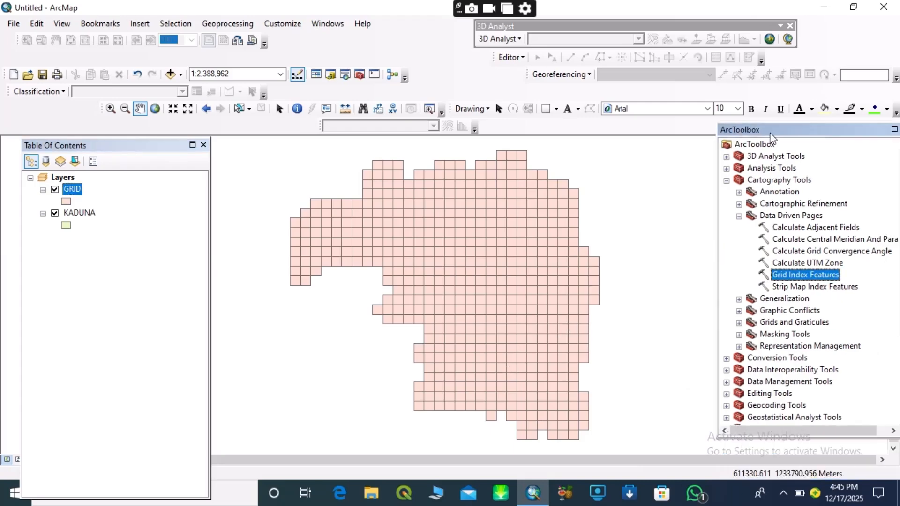
pyautogui.moveTo(849, 137); pyautogui.dragTo(825, 128)
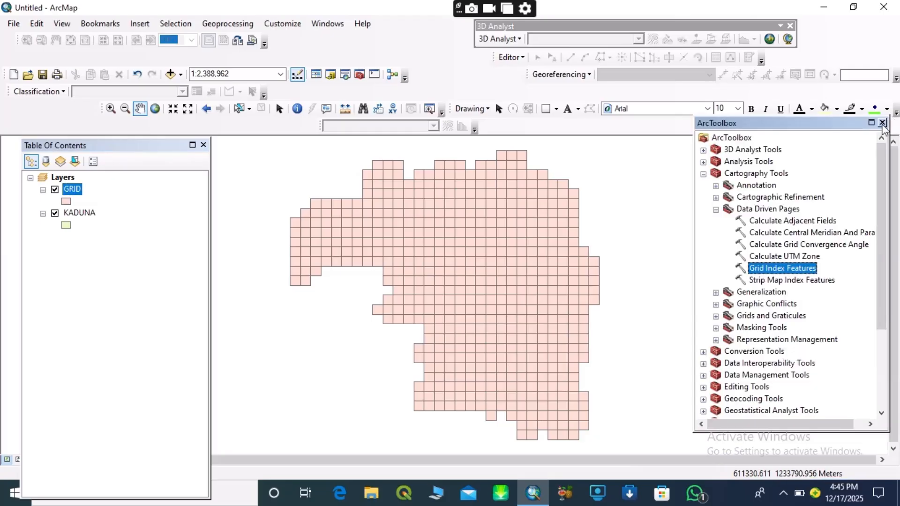
pyautogui.click(882, 124)
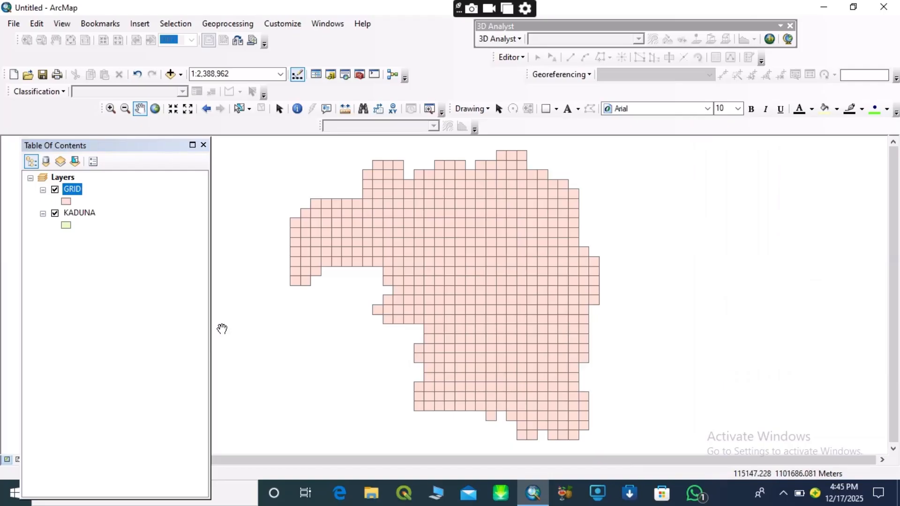
# Change the GRID layer's symbol to the Hollow style.
pyautogui.click(66, 202)
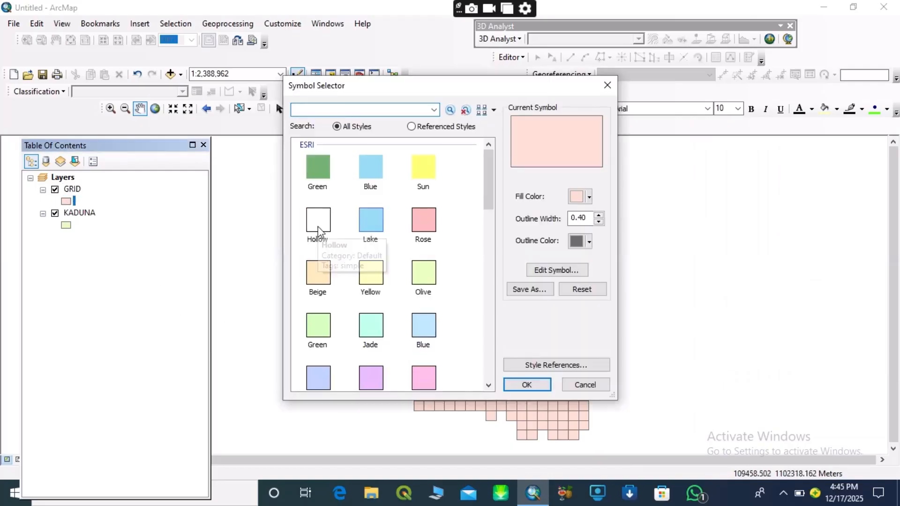
pyautogui.click(315, 234)
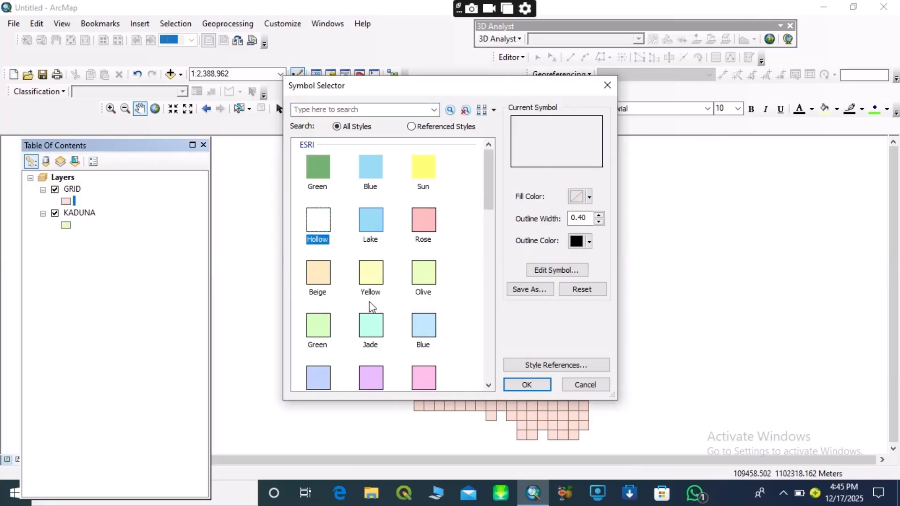
pyautogui.click(514, 384)
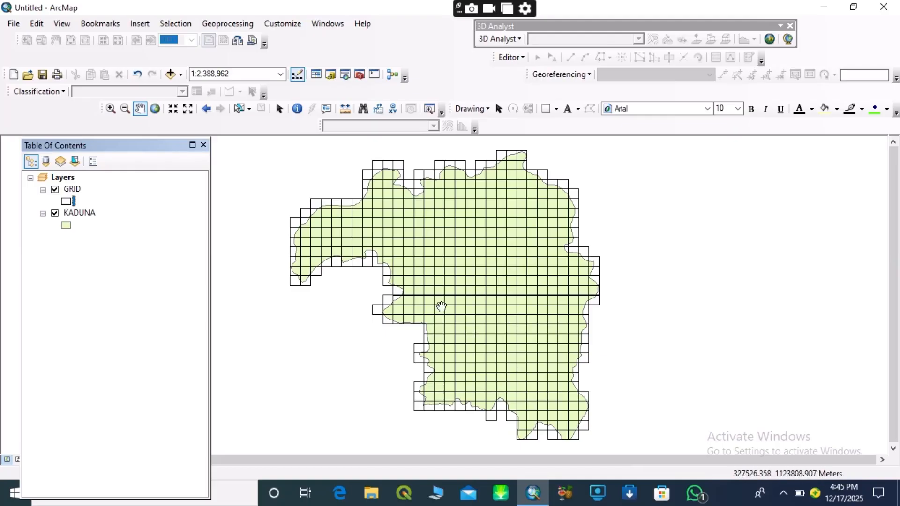
# Open the attribute table of the GRID layer.
pyautogui.rightClick(72, 192)
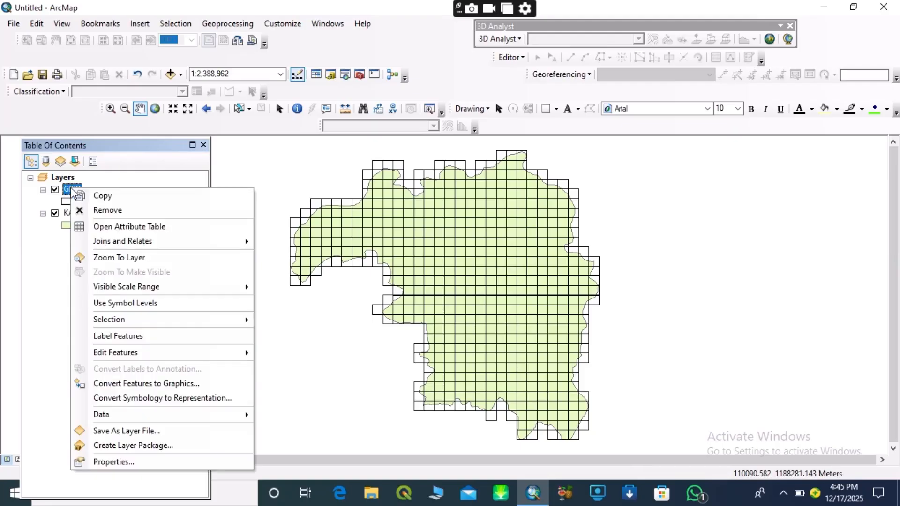
pyautogui.moveTo(93, 244)
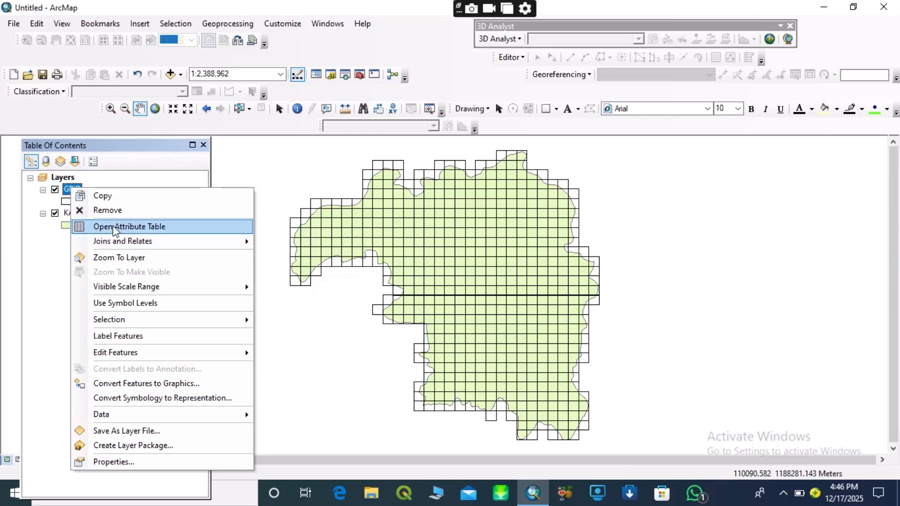
pyautogui.click(114, 229)
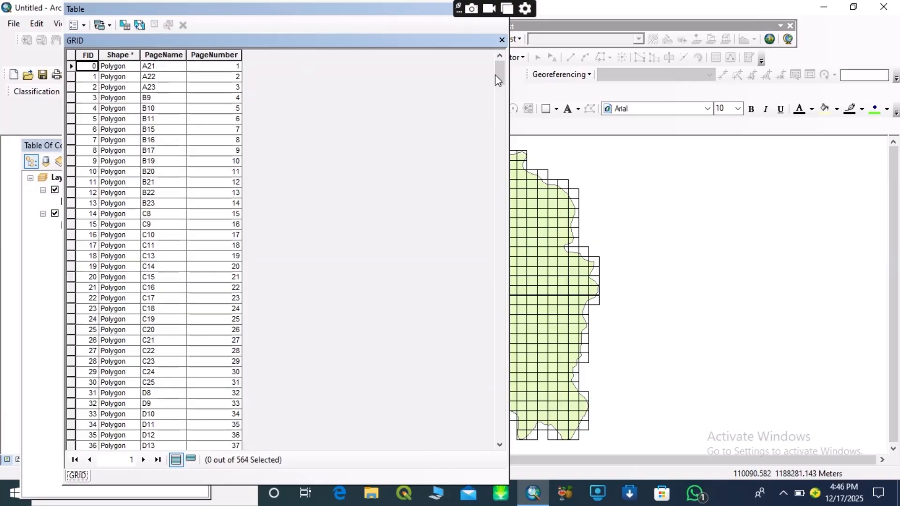
# Narrow the GRID attribute table window, move it clear of the map and activate the Select Features tool.
pyautogui.moveTo(509, 93); pyautogui.dragTo(273, 150)
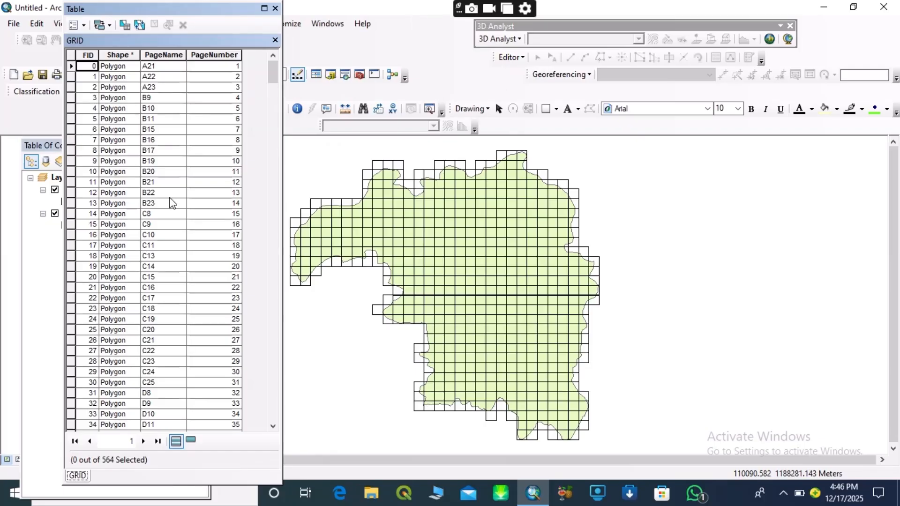
pyautogui.moveTo(184, 12); pyautogui.dragTo(159, 134)
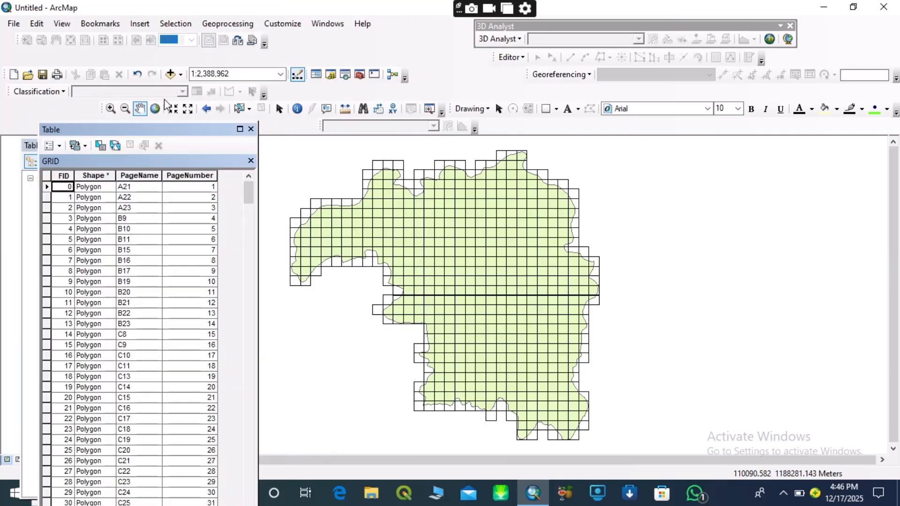
pyautogui.click(237, 108)
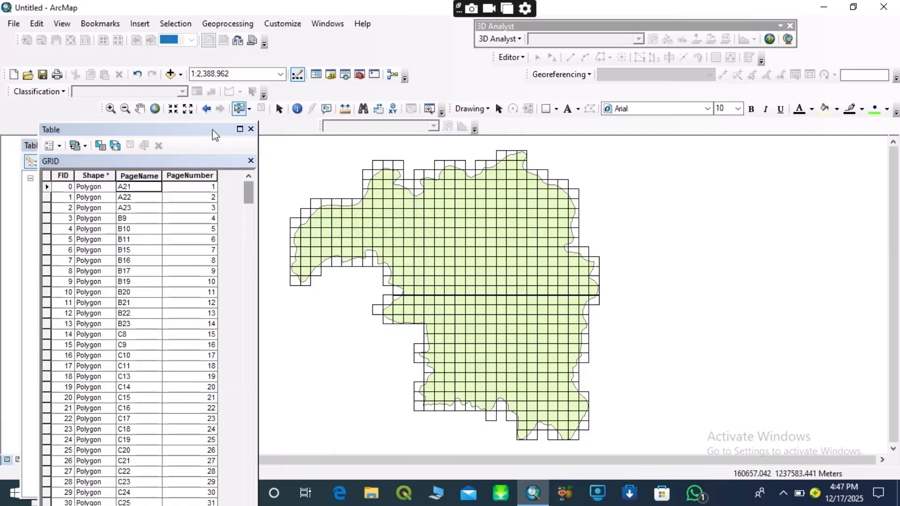
# Select individual GRID records one after another, starting with FID 1, to locate their cells on the map, and close the table.
pyautogui.click(47, 197)
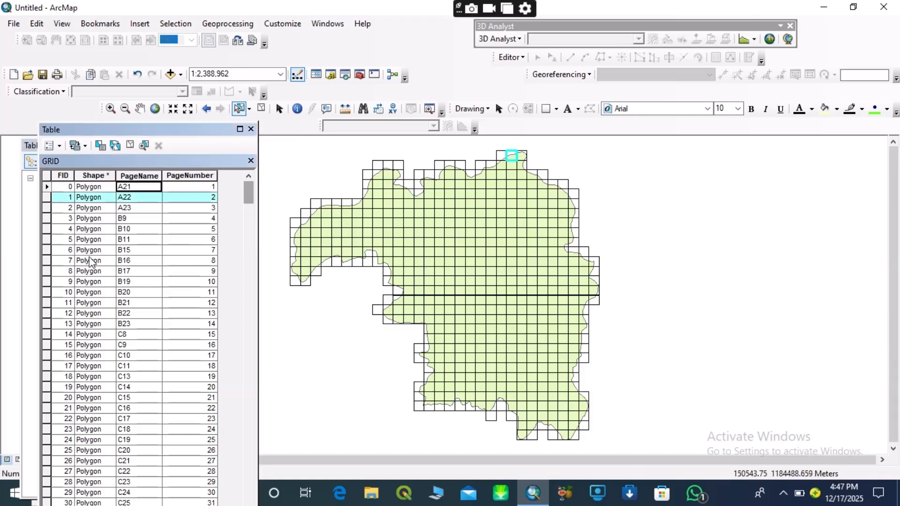
pyautogui.click(47, 208)
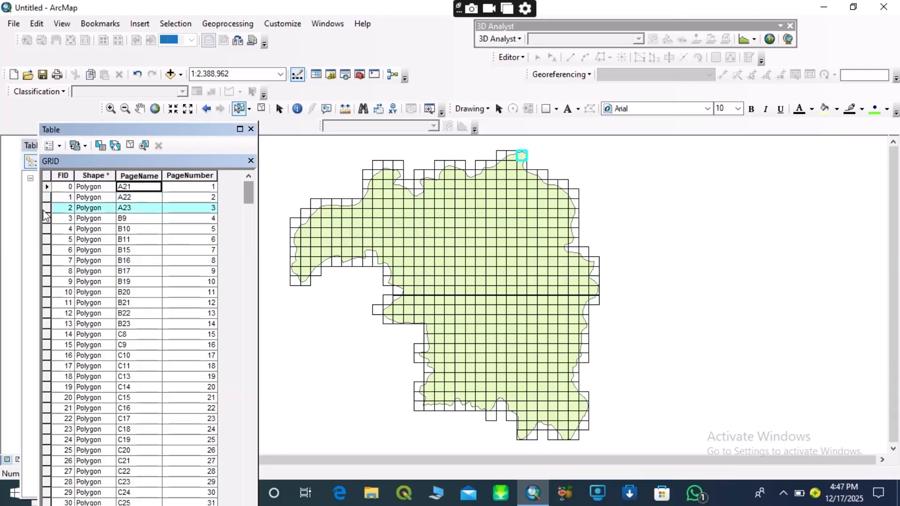
pyautogui.click(48, 259)
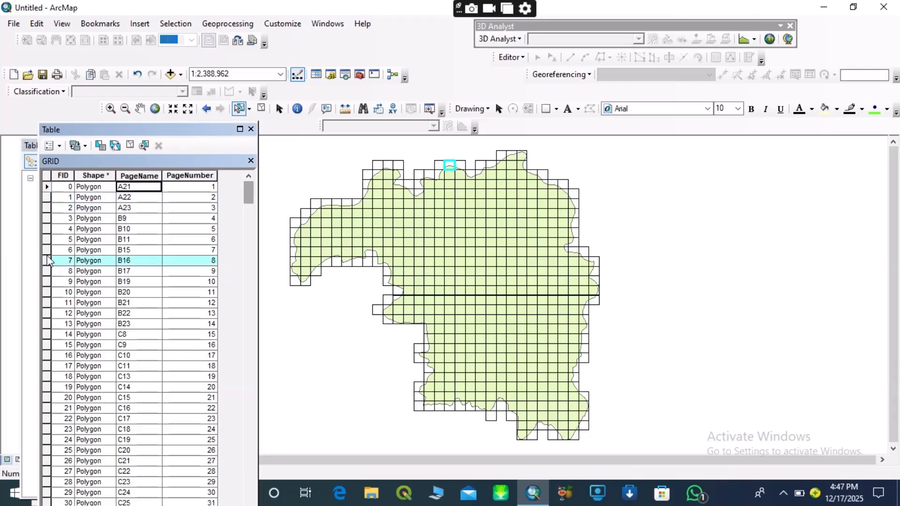
pyautogui.click(46, 294)
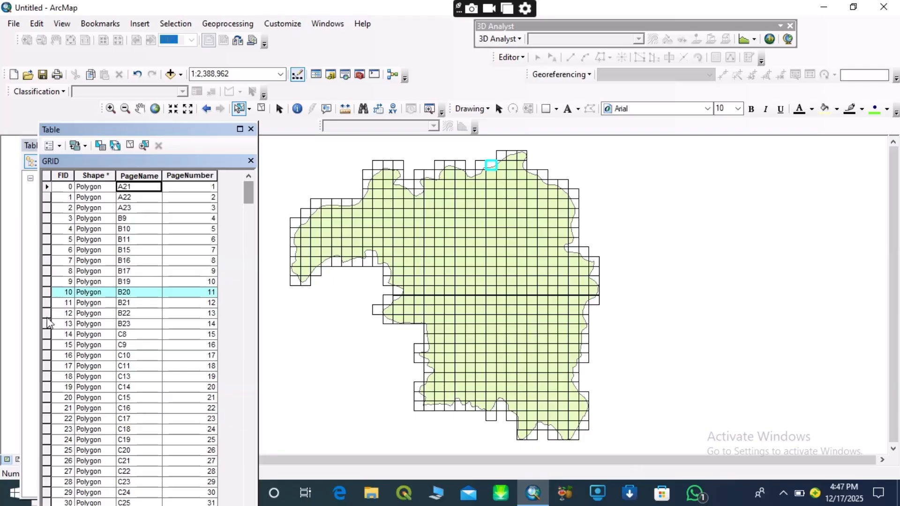
pyautogui.click(47, 316)
pyautogui.click(47, 346)
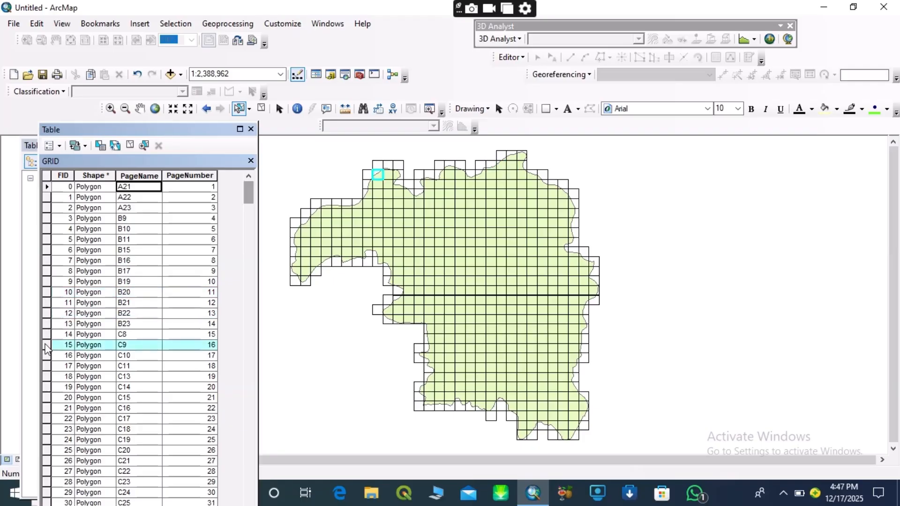
pyautogui.click(47, 388)
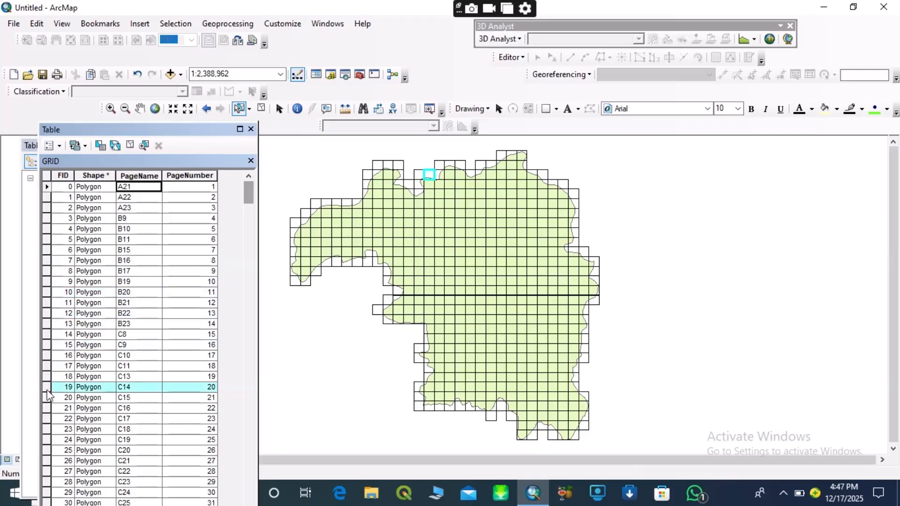
pyautogui.click(46, 420)
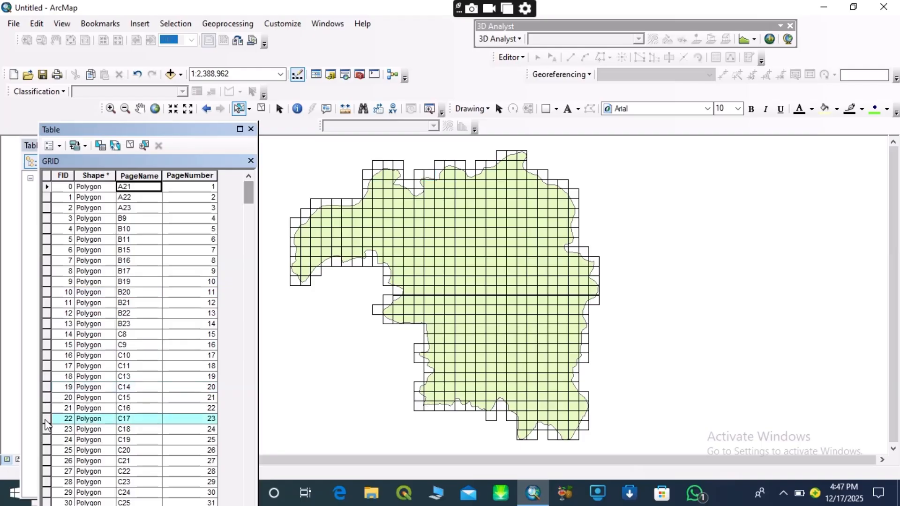
pyautogui.click(47, 451)
pyautogui.click(47, 460)
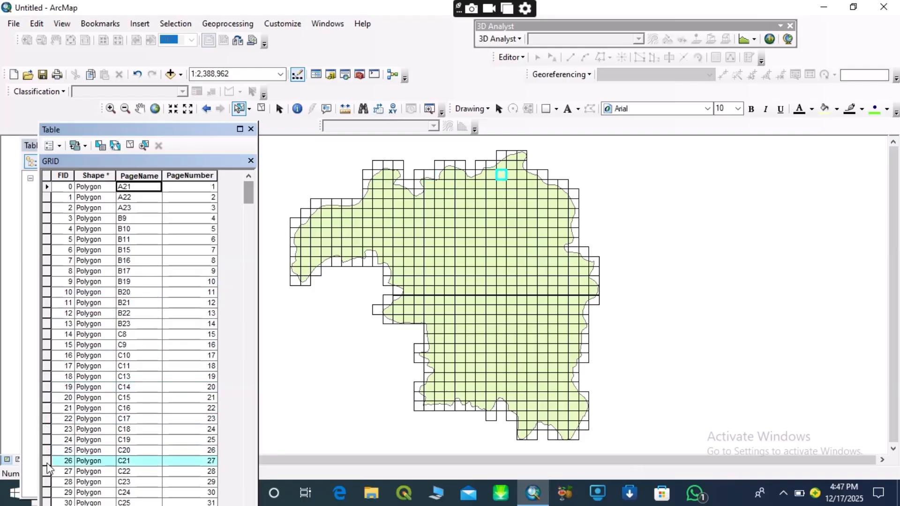
pyautogui.click(47, 473)
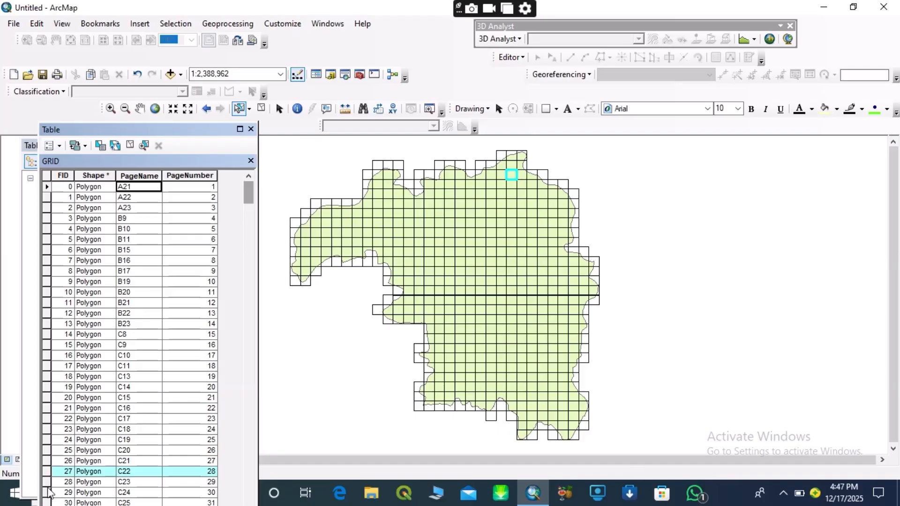
pyautogui.click(47, 493)
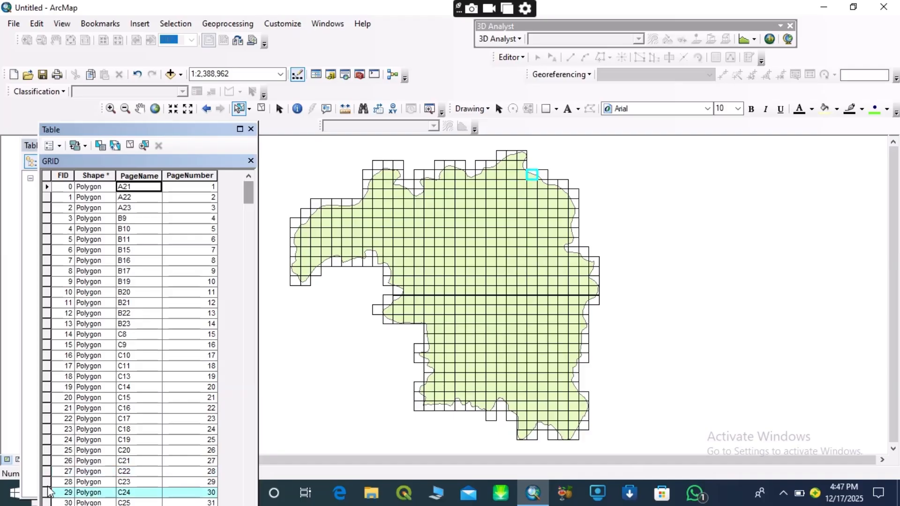
pyautogui.click(47, 503)
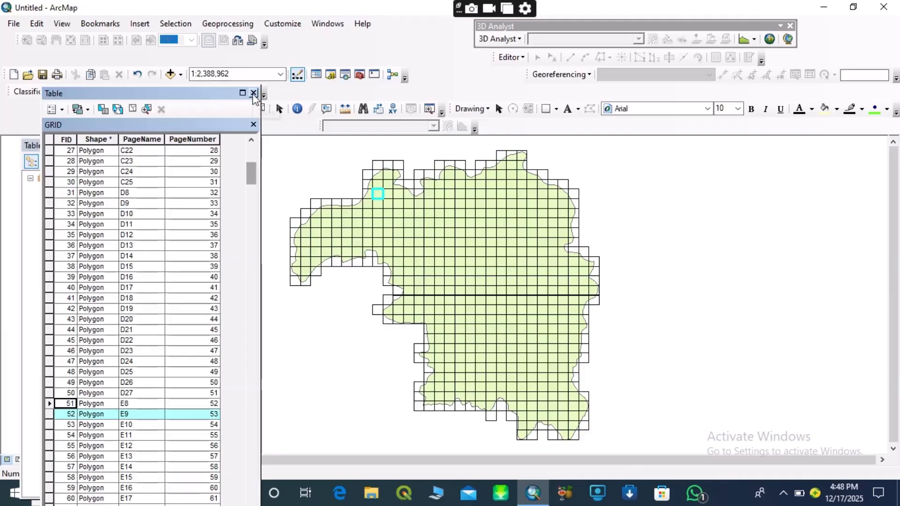
pyautogui.click(253, 93)
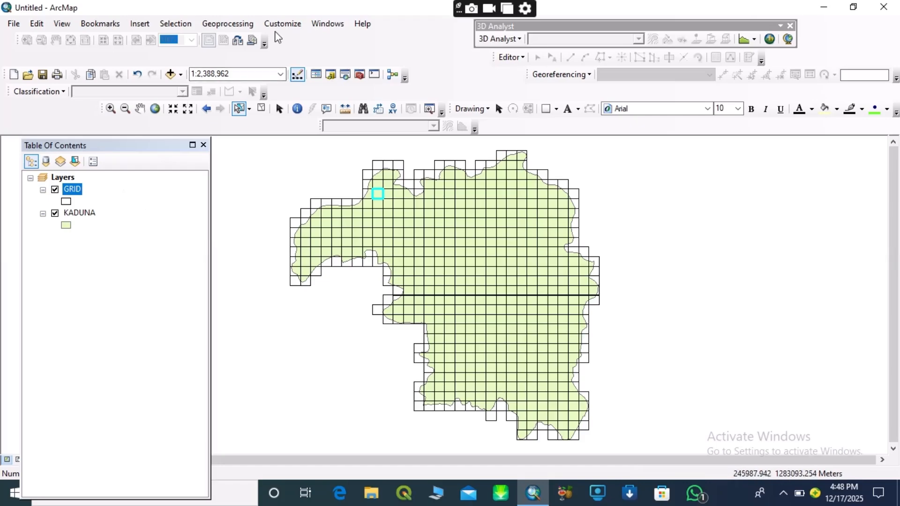
# Start the Clip geoprocessing tool with GRID as the input features and KADUNA as the clip features.
pyautogui.click(242, 23)
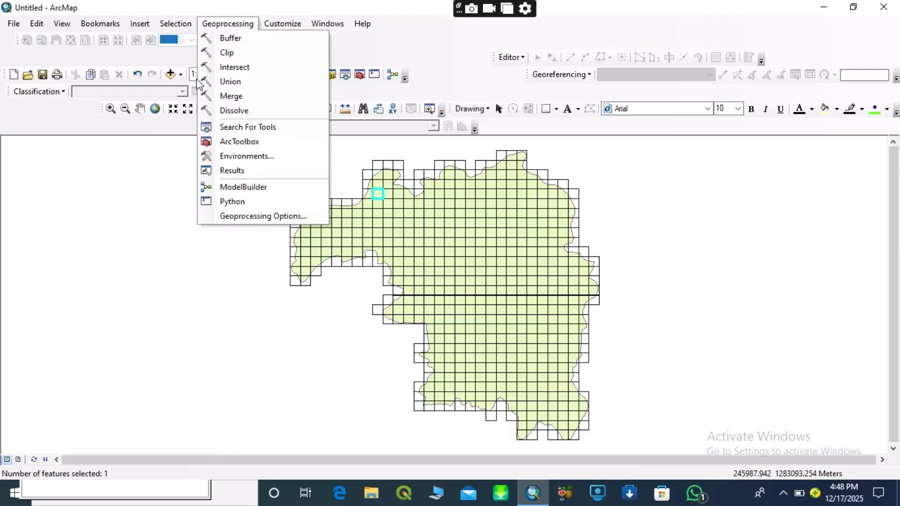
pyautogui.click(229, 56)
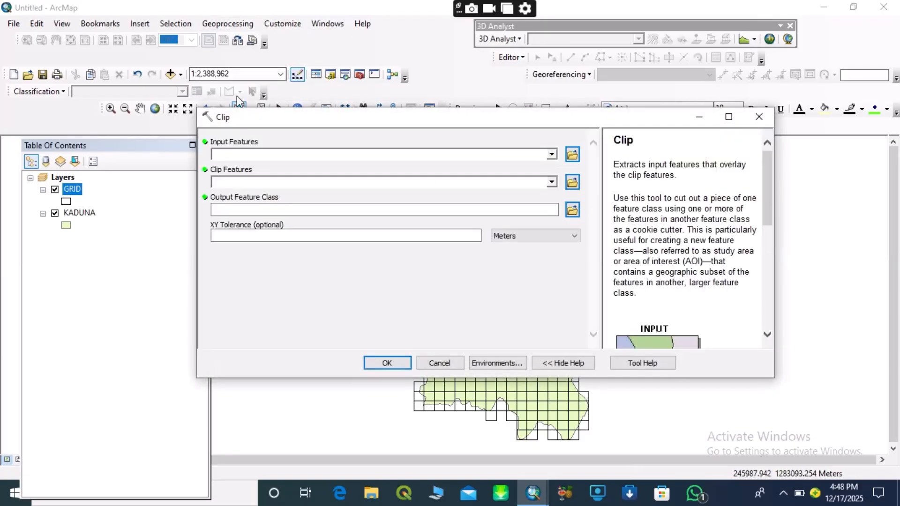
pyautogui.click(552, 154)
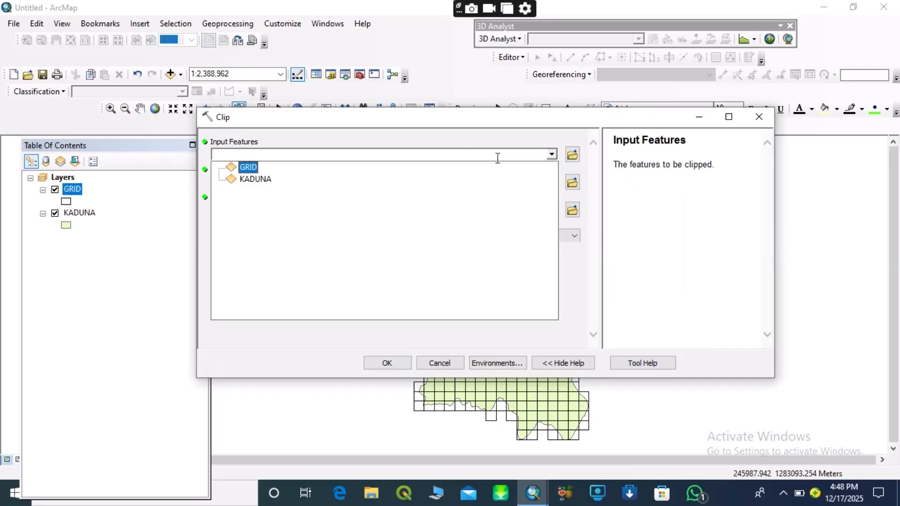
pyautogui.click(257, 168)
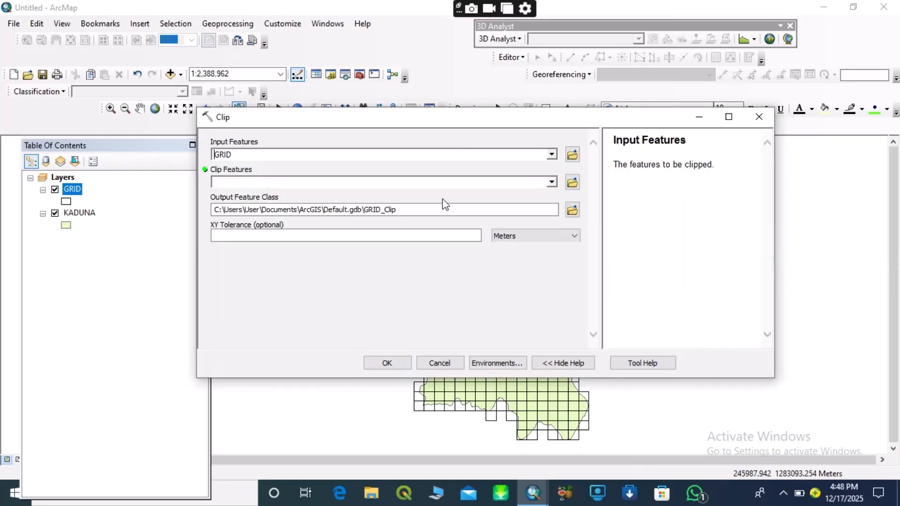
pyautogui.click(552, 183)
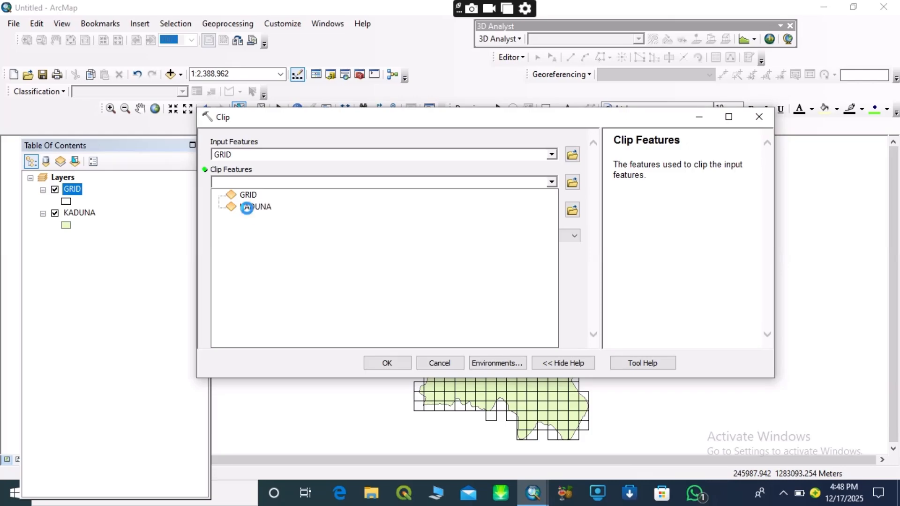
pyautogui.click(248, 205)
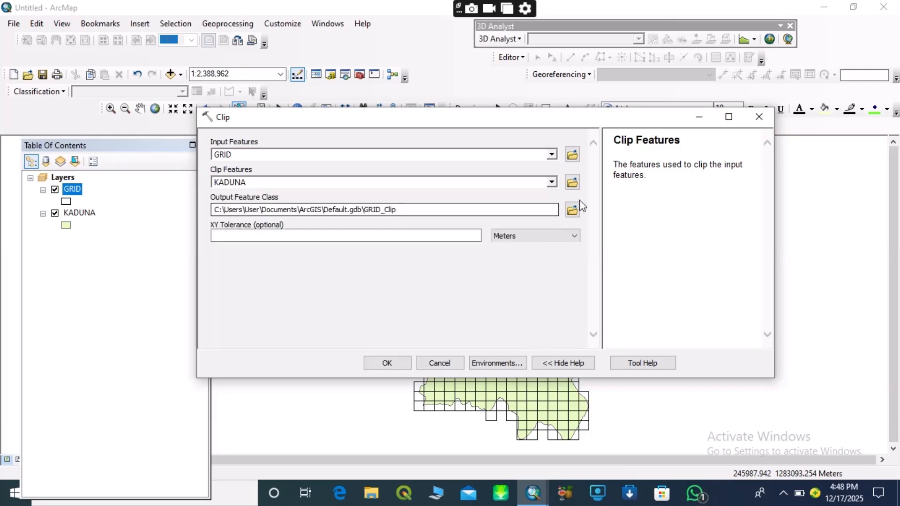
# Set the clip output to GRID-CLIP shp.shp in the Drainage Frq folder and run the Clip tool.
pyautogui.click(569, 212)
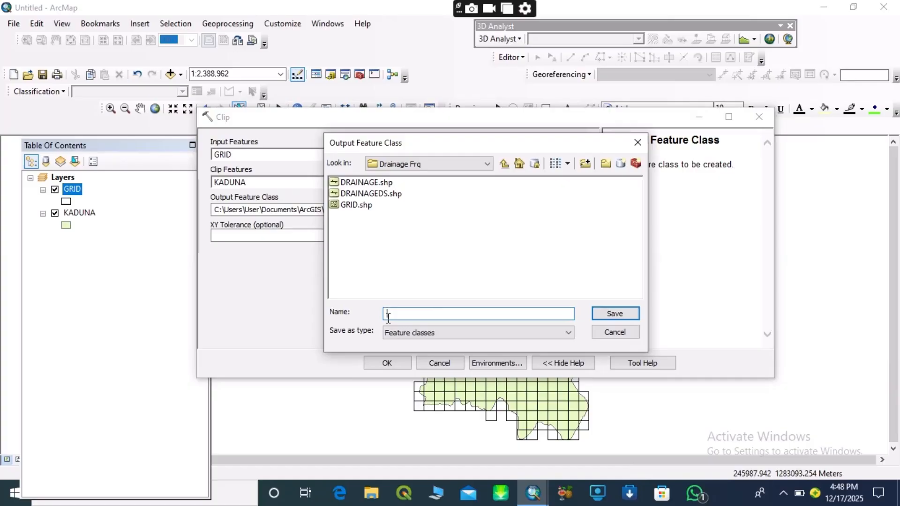
pyautogui.click(353, 206)
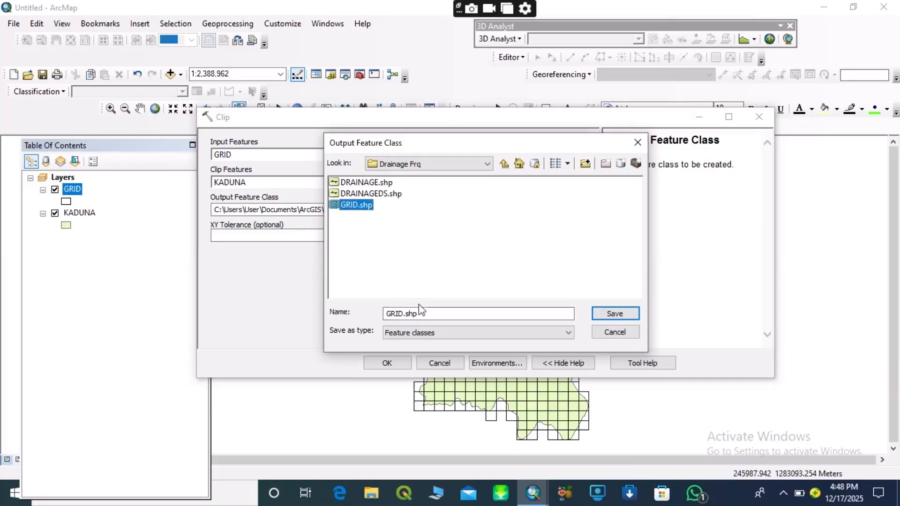
pyautogui.click(406, 313)
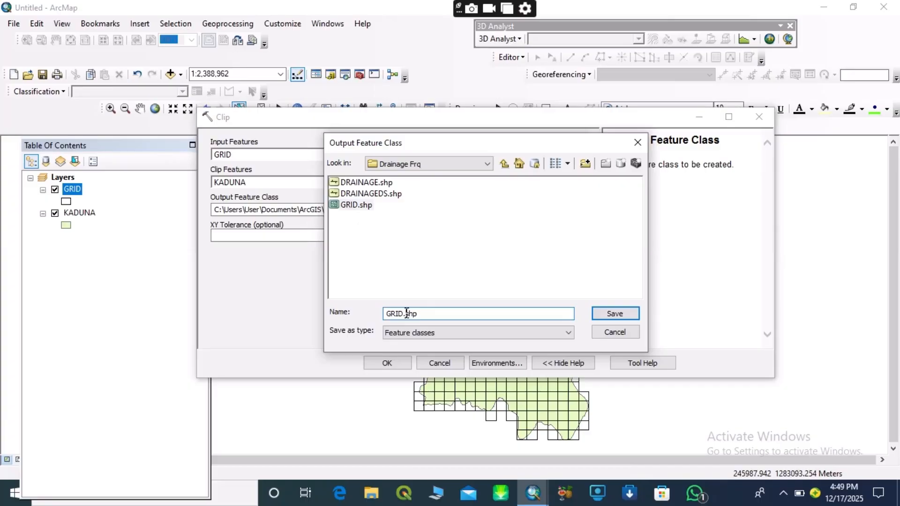
pyautogui.write('CLIP')
pyautogui.press('BackSpace')
pyautogui.write('-')
pyautogui.click(622, 318)
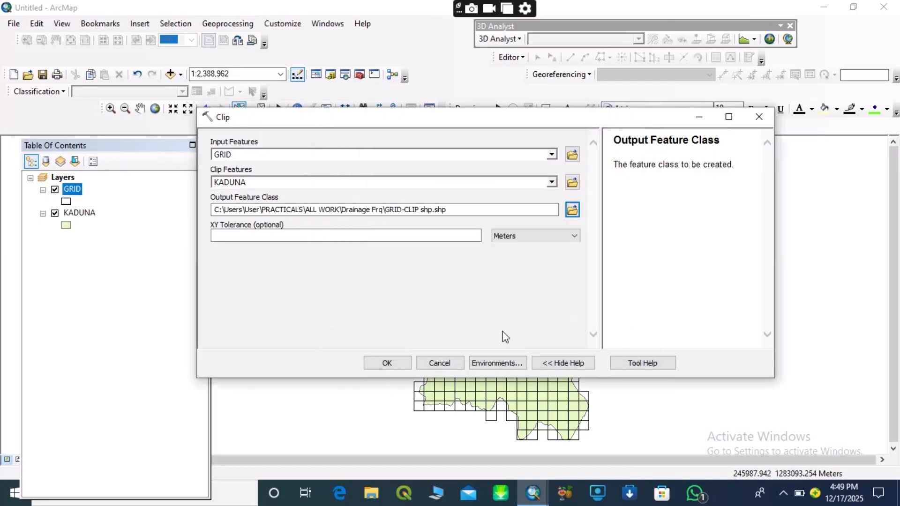
pyautogui.click(384, 364)
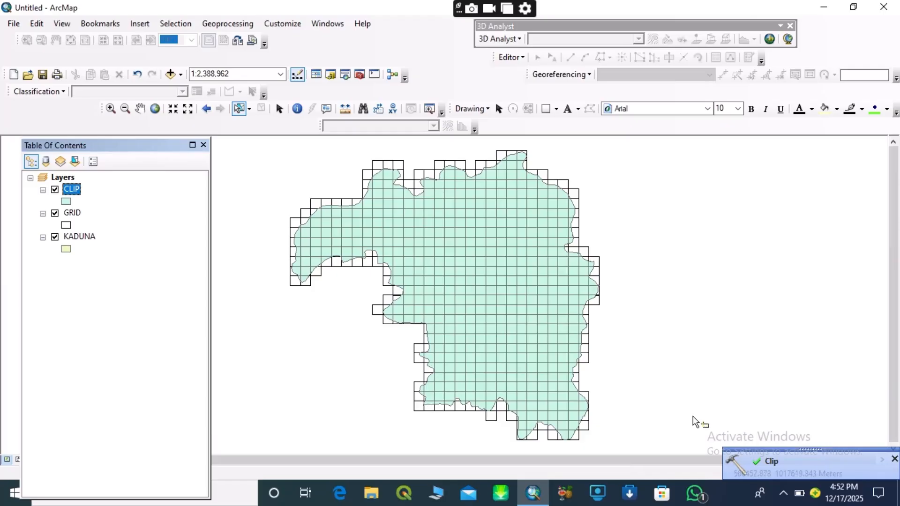
# Change the CLIP layer's symbol to the Hollow style and hide the GRID and KADUNA layers.
pyautogui.click(55, 213)
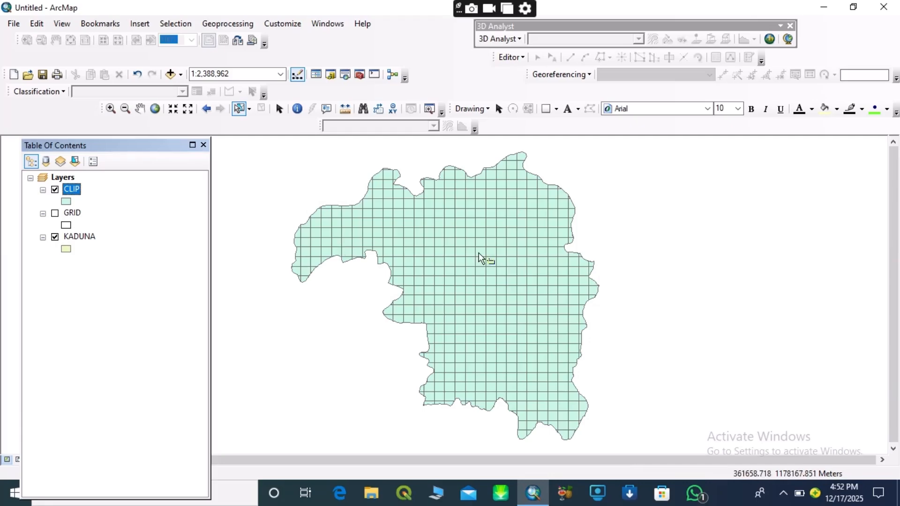
pyautogui.doubleClick(65, 200)
pyautogui.click(315, 229)
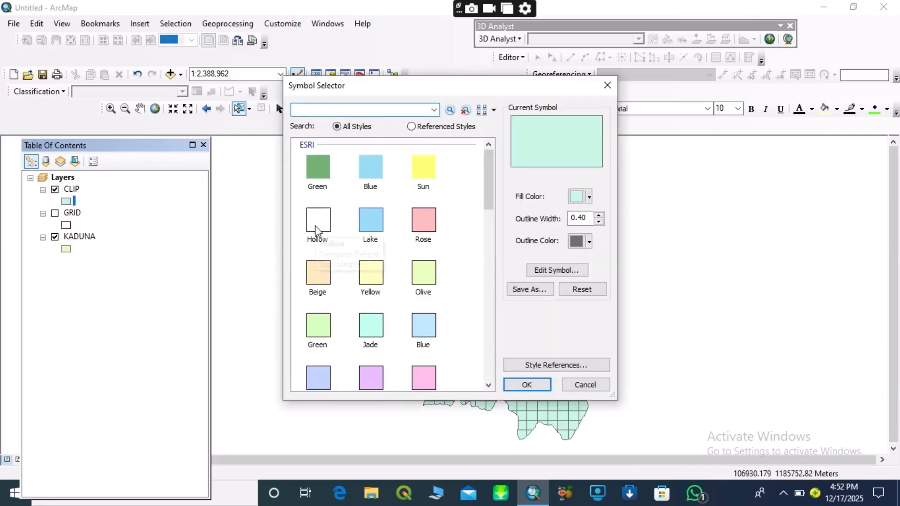
pyautogui.click(524, 384)
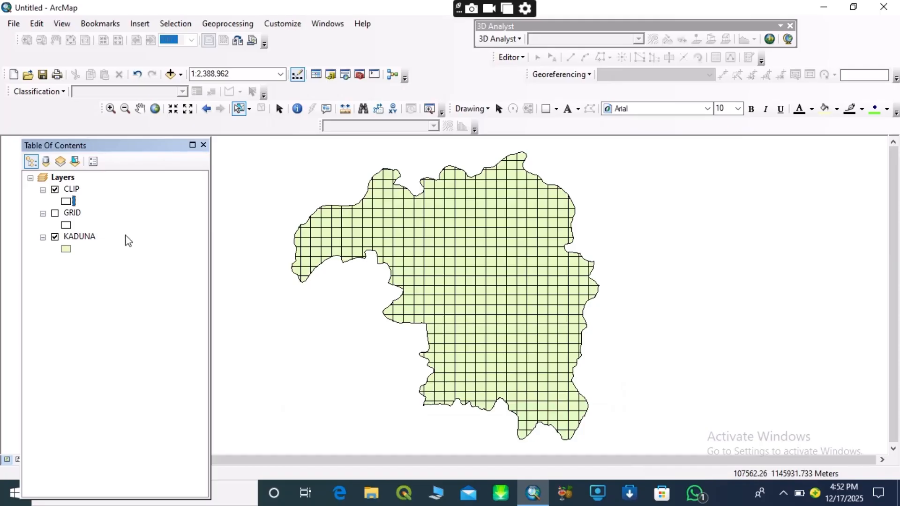
pyautogui.click(55, 237)
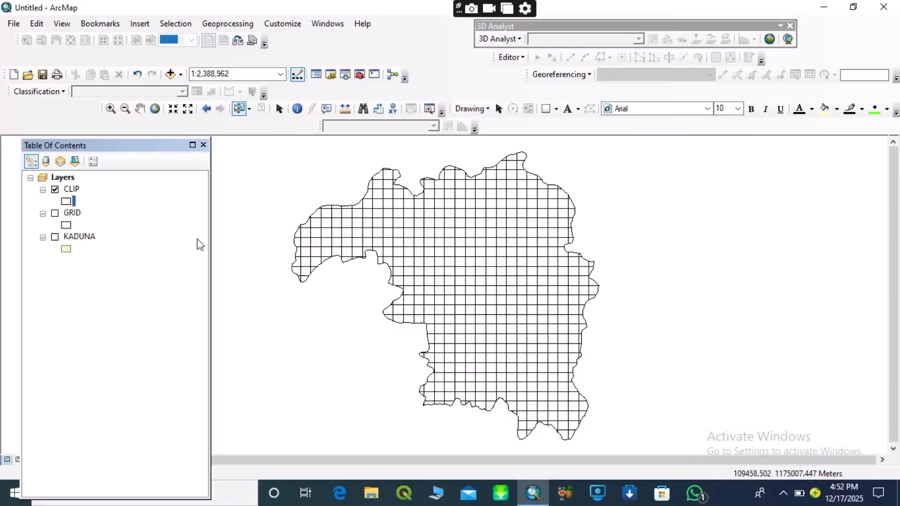
# Open the attribute table of the CLIP layer.
pyautogui.click(73, 189)
pyautogui.rightClick(74, 191)
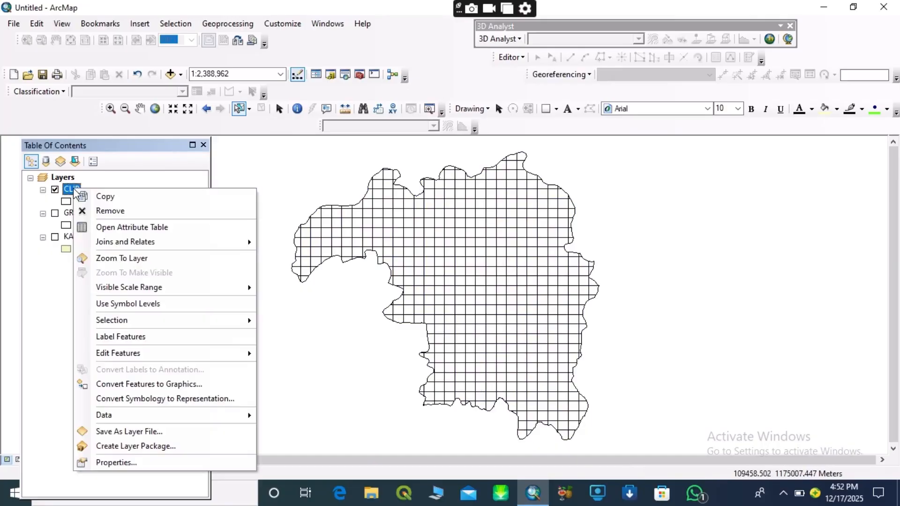
pyautogui.click(127, 227)
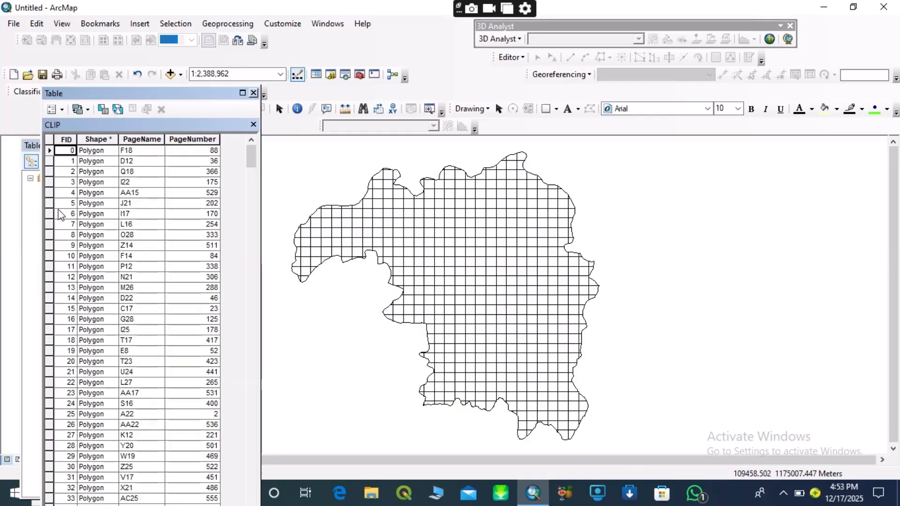
# Select the CLIP records with FID 4, 9 and 15 in turn to locate their cells on the map.
pyautogui.click(50, 193)
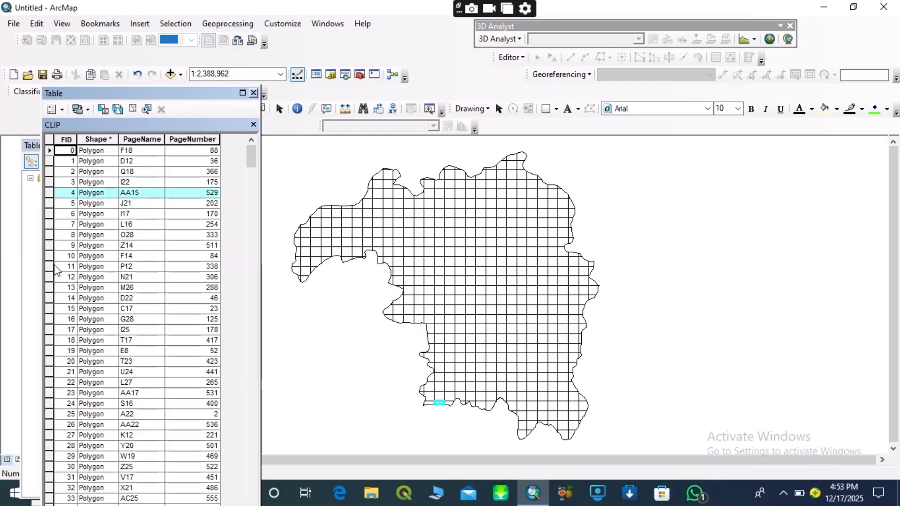
pyautogui.click(49, 245)
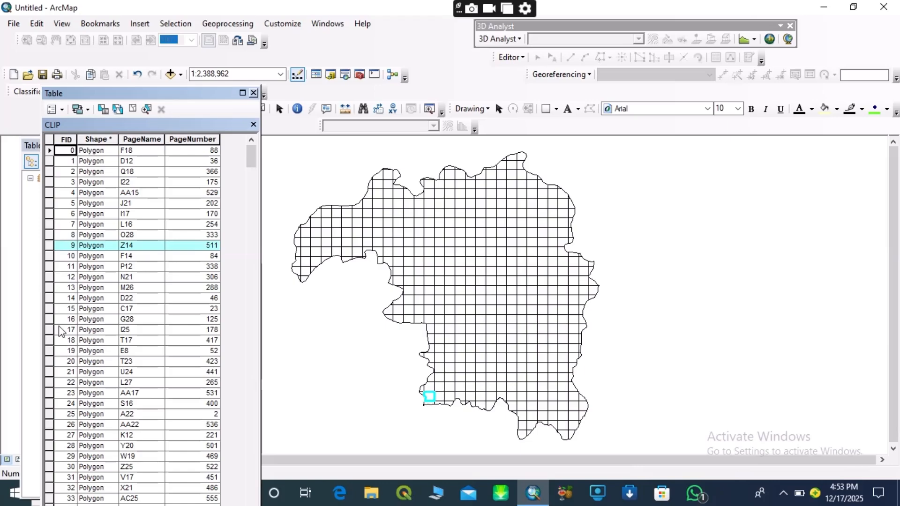
pyautogui.click(50, 309)
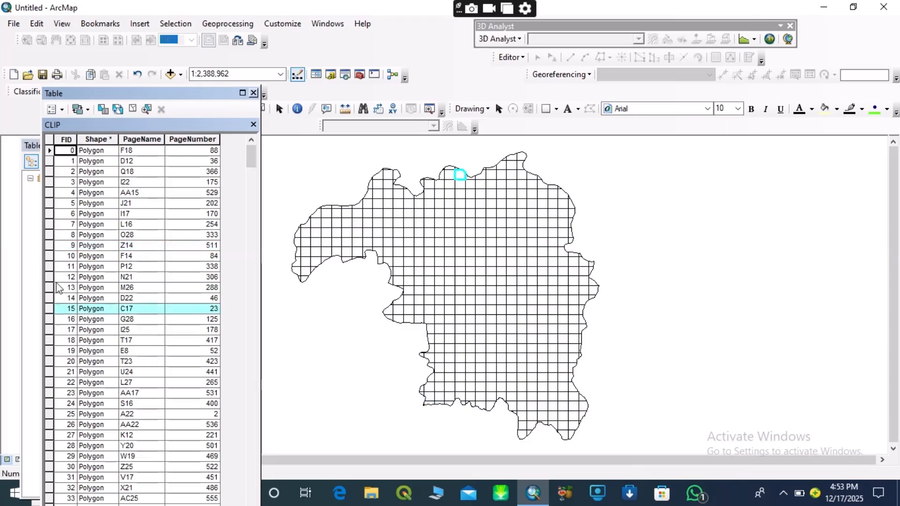
# Select the CLIP record with FID 23 to locate its cell on the map, and close the attribute table.
pyautogui.click(50, 393)
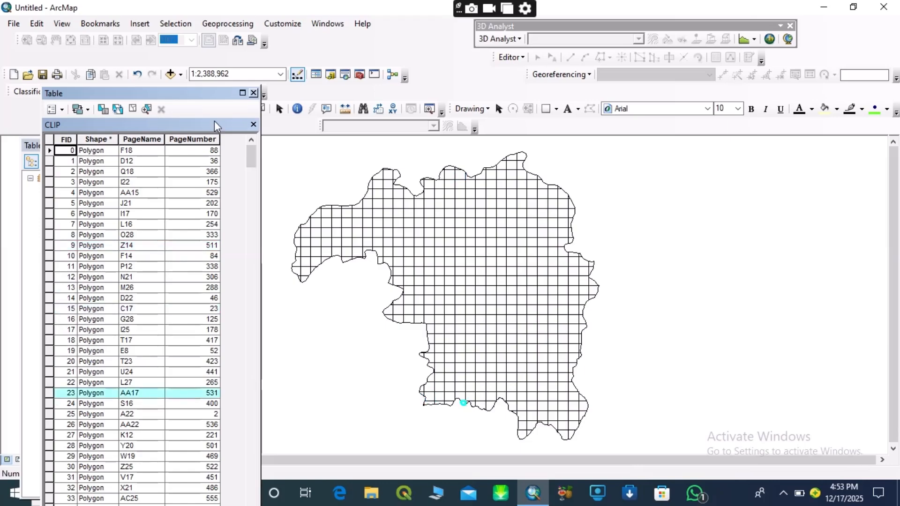
pyautogui.click(253, 125)
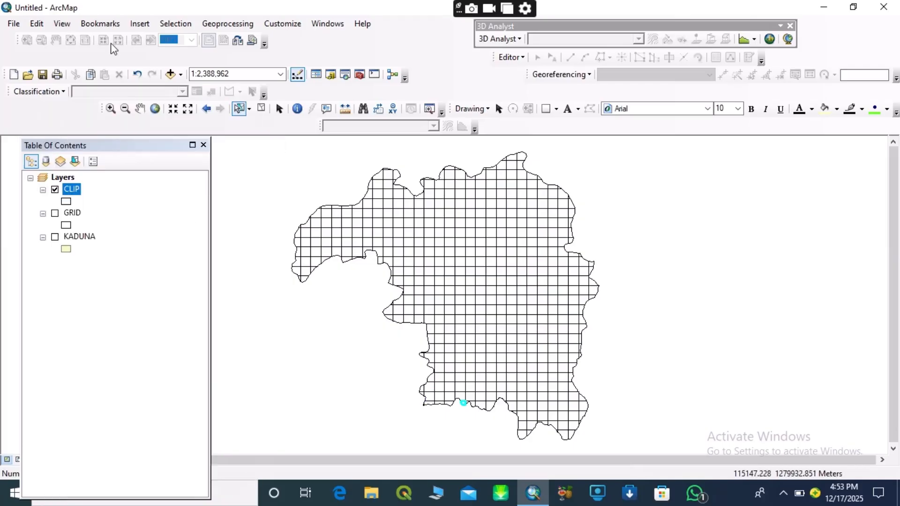
# In the CLIP layer's label properties, choose PageName as the label field and make the label text bold.
pyautogui.rightClick(70, 187)
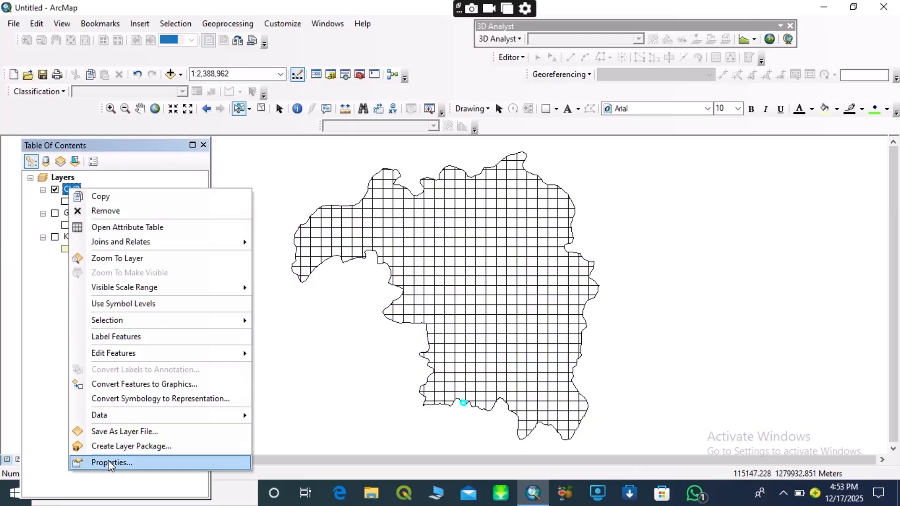
pyautogui.click(108, 461)
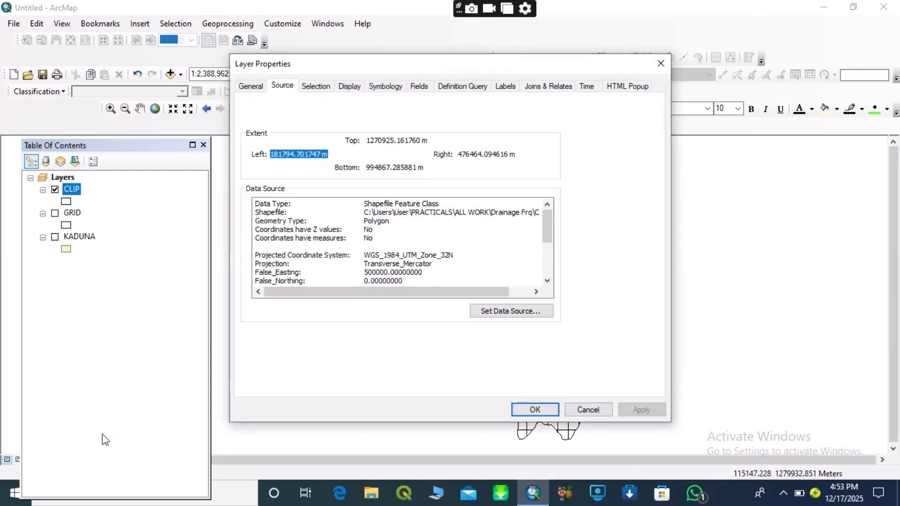
pyautogui.click(505, 84)
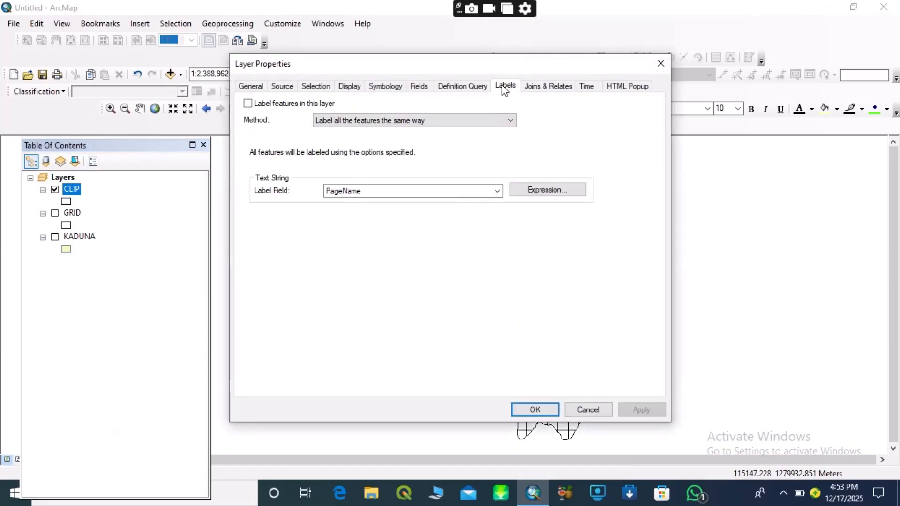
pyautogui.click(497, 192)
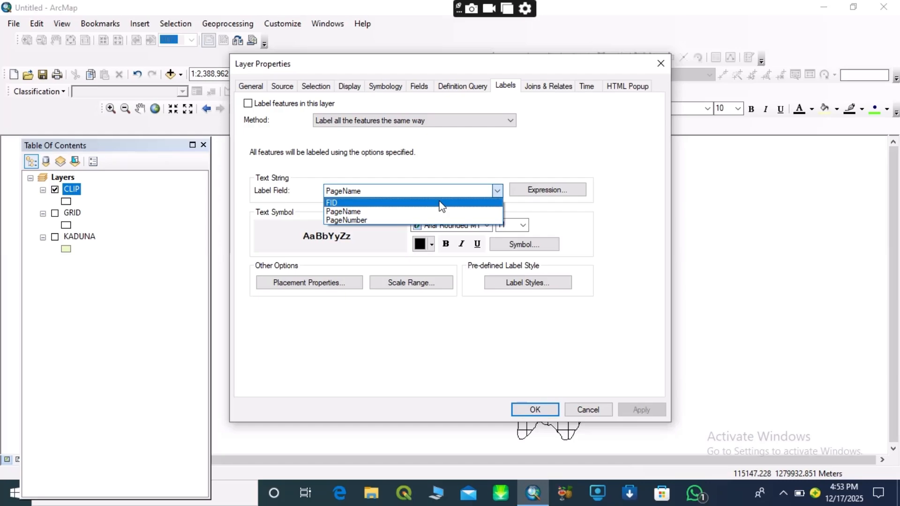
pyautogui.click(356, 211)
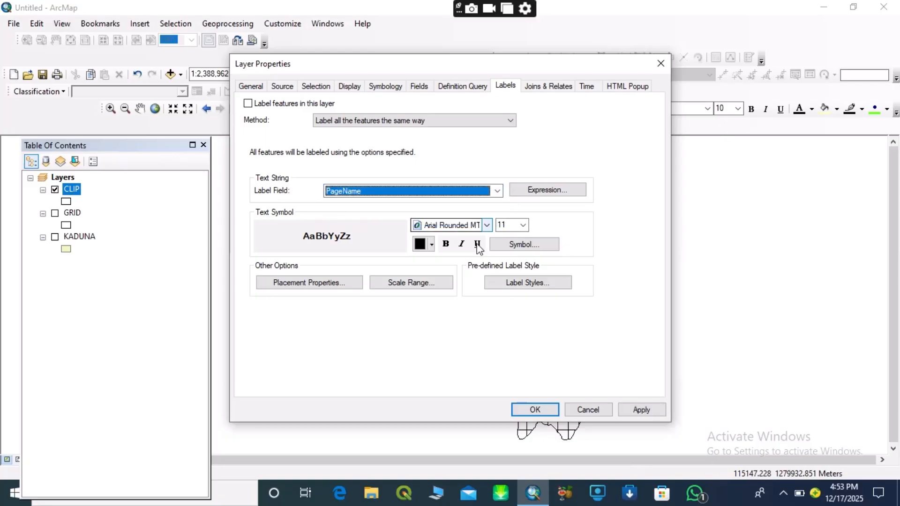
pyautogui.click(445, 244)
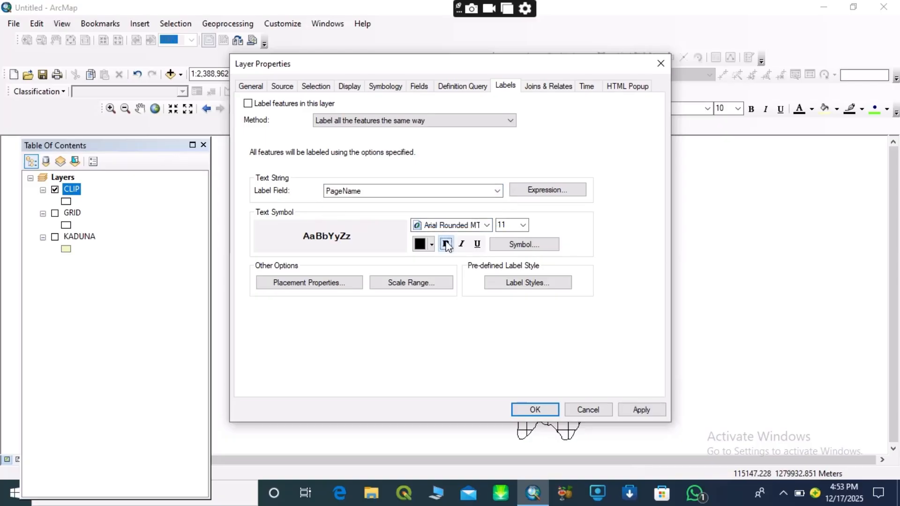
# Label the CLIP cells by PageNumber in Arial size 6, and select cell 139 on the map.
pyautogui.click(496, 227)
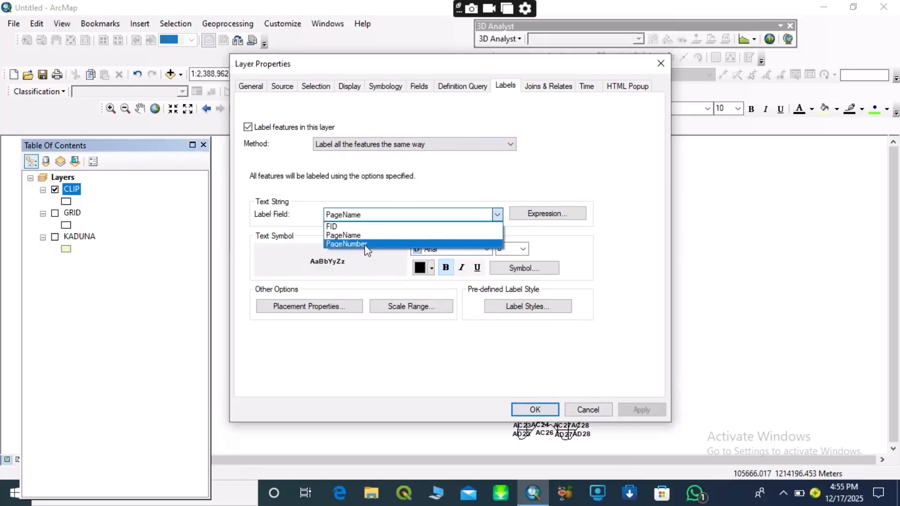
pyautogui.click(361, 244)
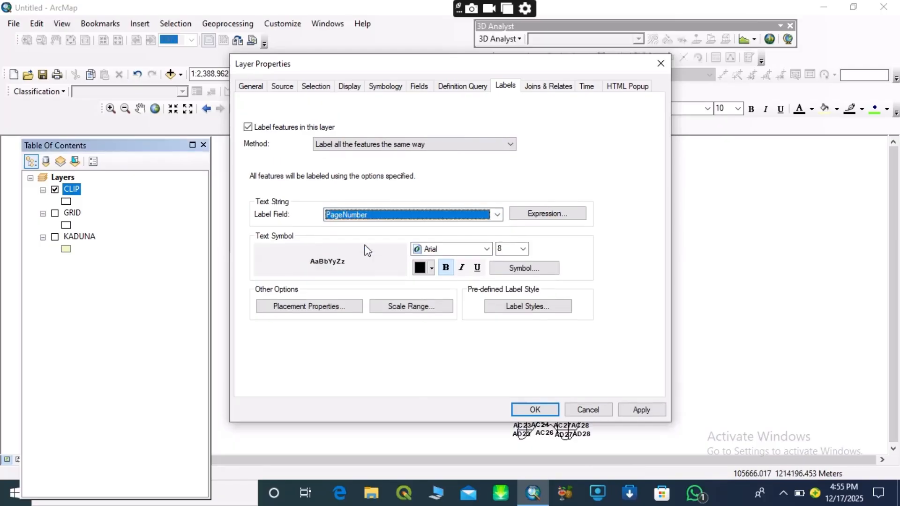
pyautogui.click(486, 249)
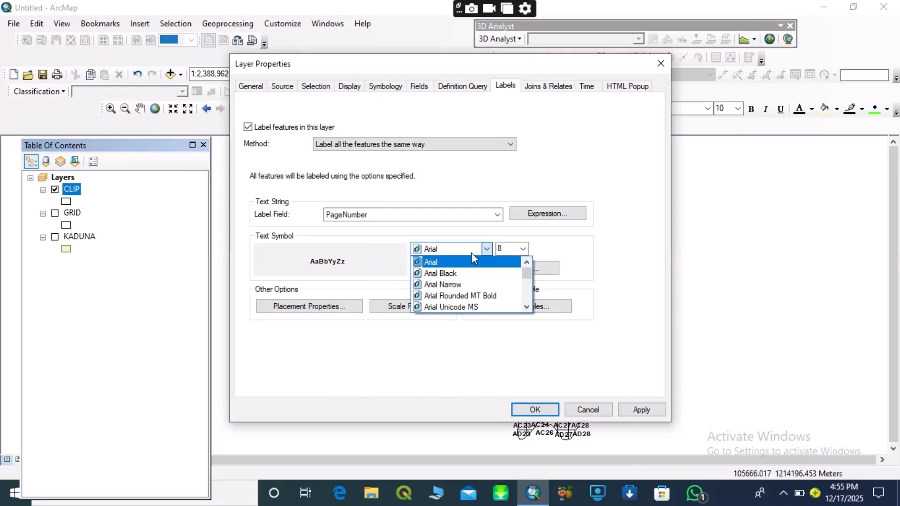
pyautogui.click(471, 253)
pyautogui.click(526, 251)
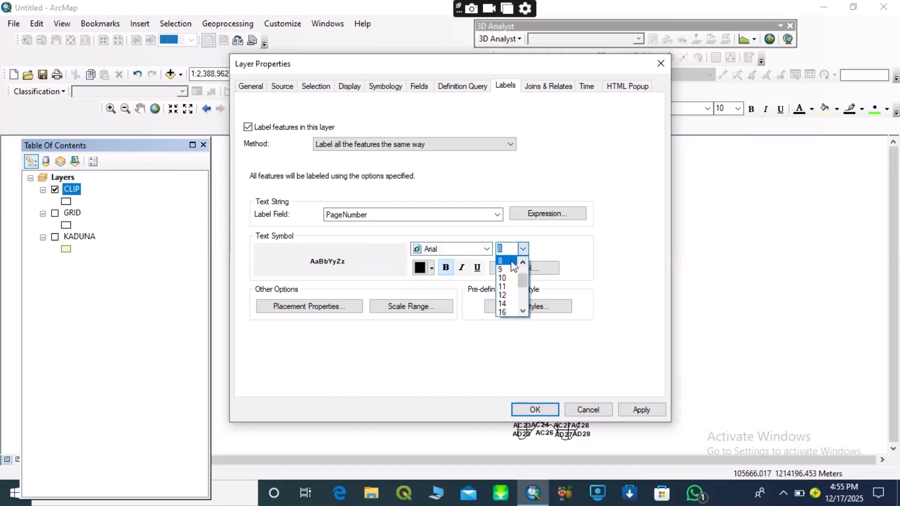
pyautogui.scroll(1, 512, 265)
pyautogui.click(502, 269)
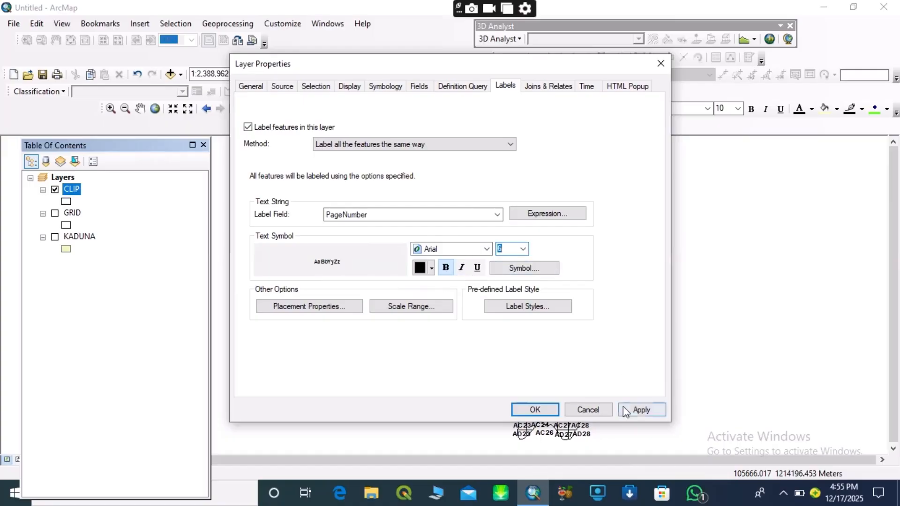
pyautogui.click(640, 410)
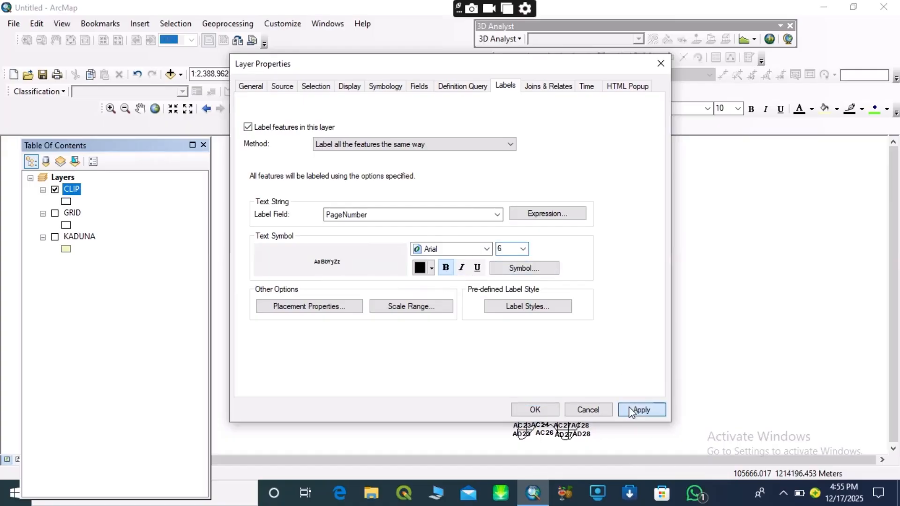
pyautogui.click(535, 409)
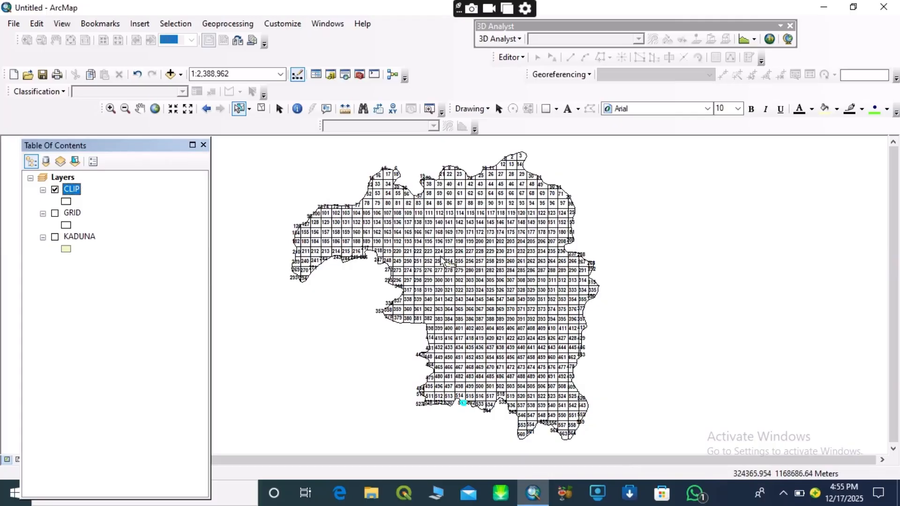
pyautogui.click(429, 222)
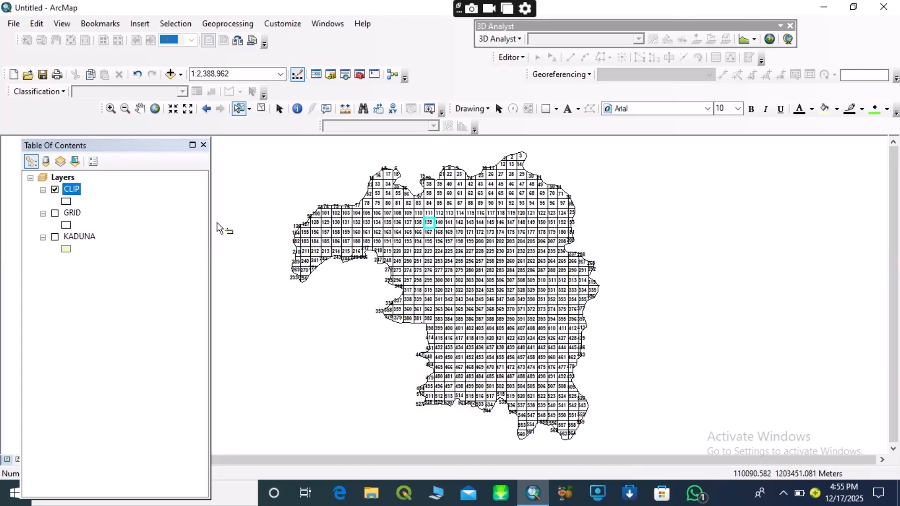
# Make the CLIP layer's labels italic at size 5, and clear the cell selection on the map.
pyautogui.rightClick(72, 189)
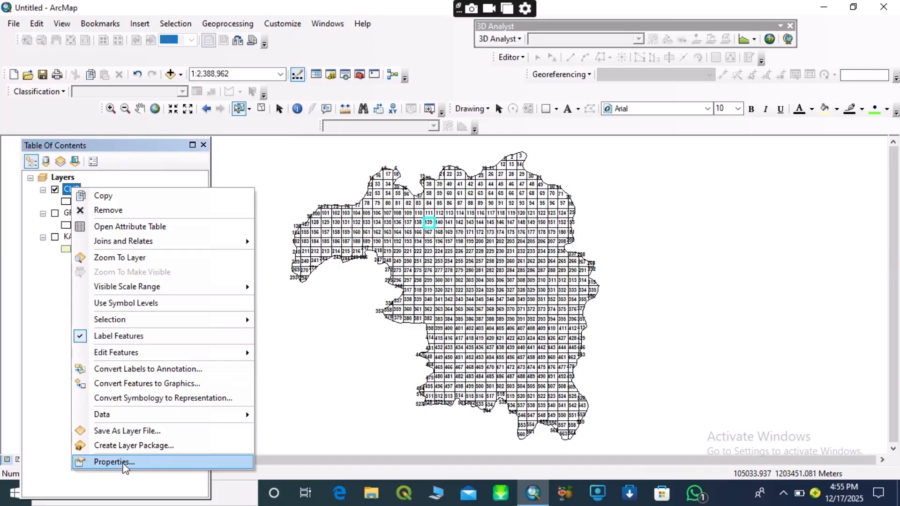
pyautogui.click(121, 461)
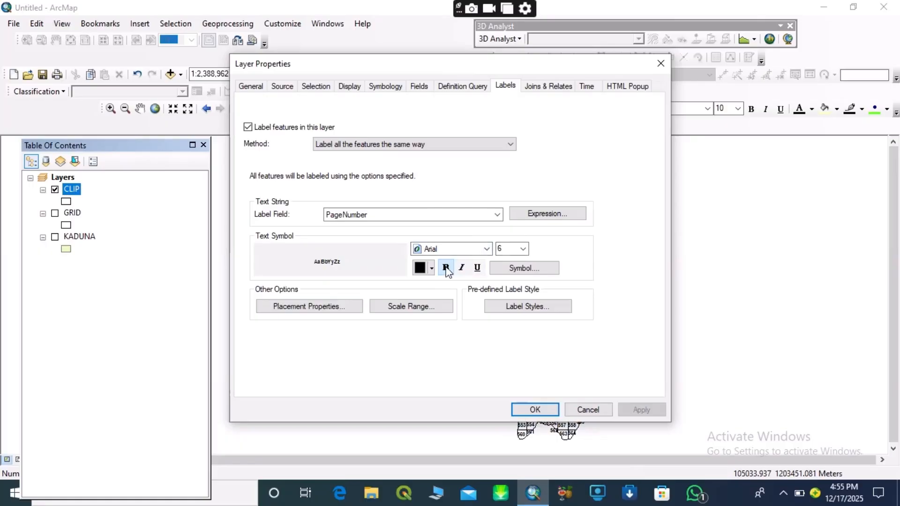
pyautogui.click(462, 269)
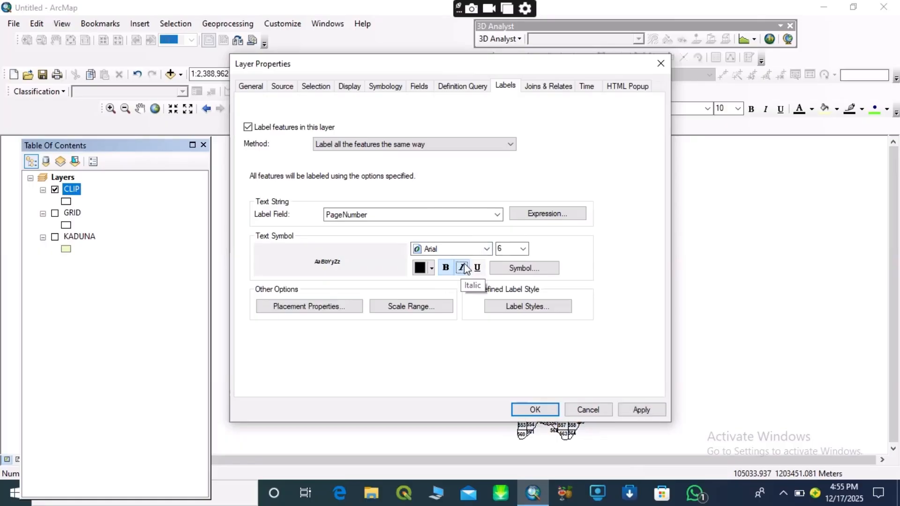
pyautogui.click(524, 250)
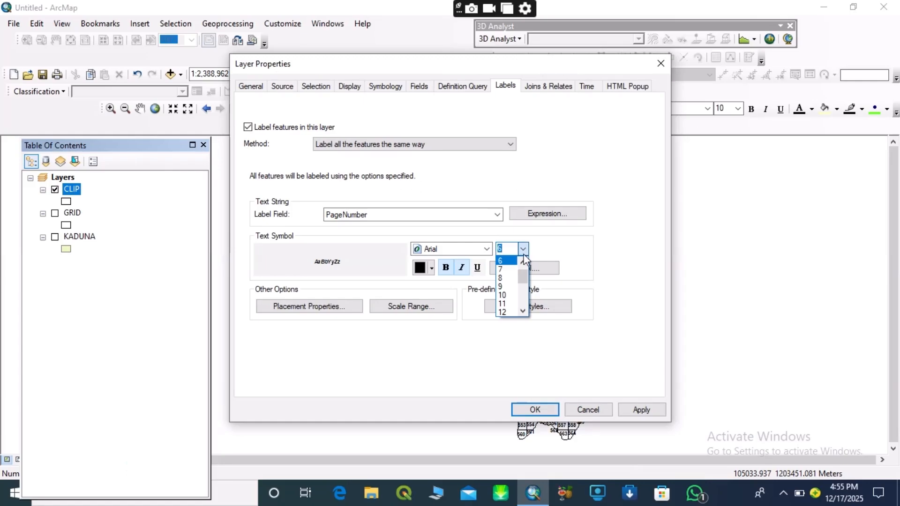
pyautogui.click(523, 263)
pyautogui.click(507, 262)
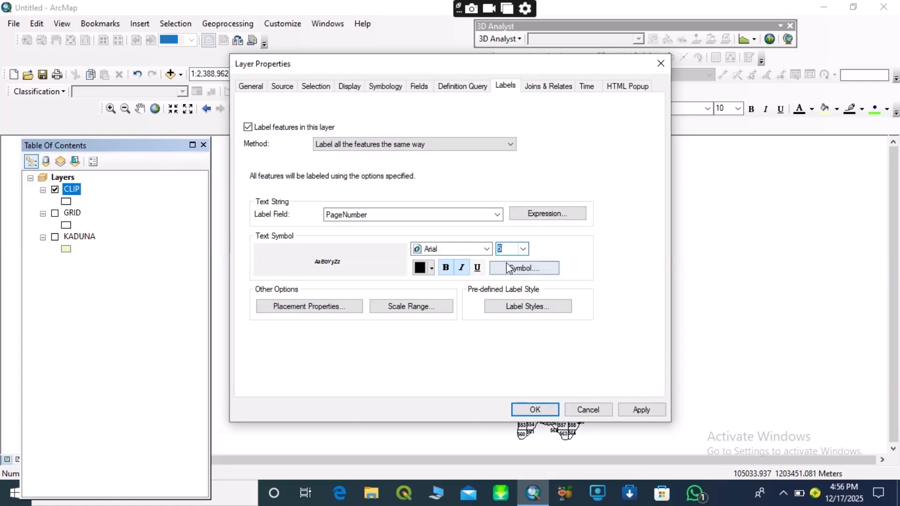
pyautogui.click(641, 410)
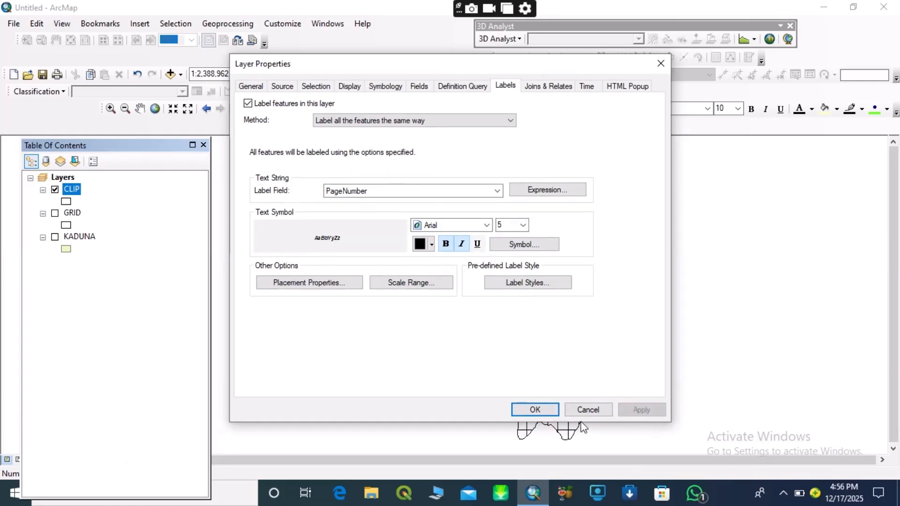
pyautogui.click(520, 411)
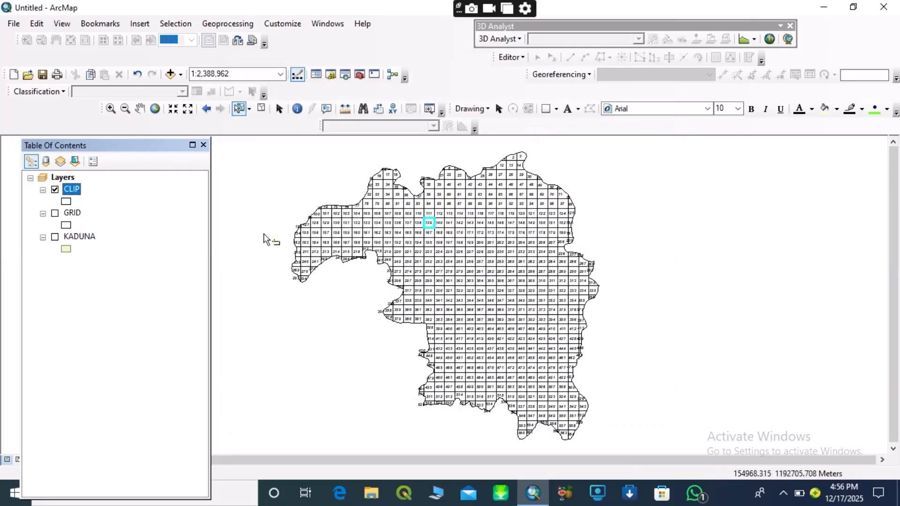
pyautogui.click(258, 205)
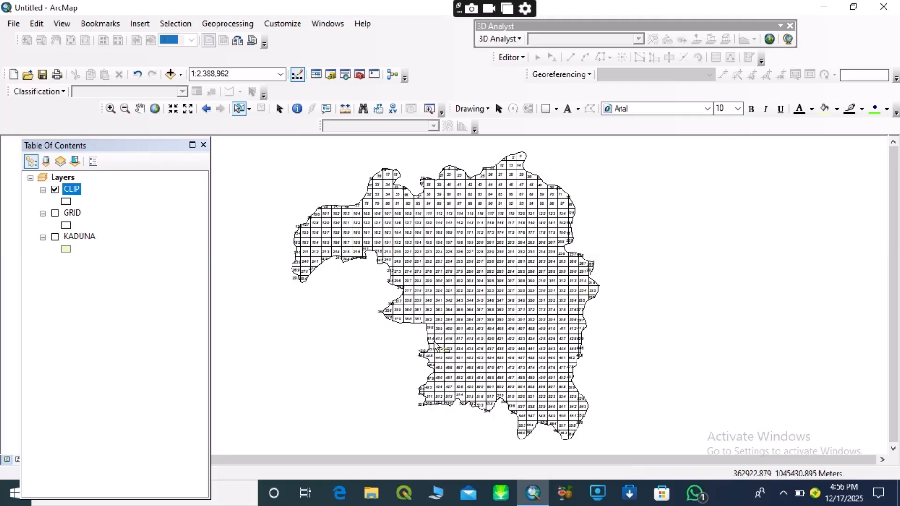